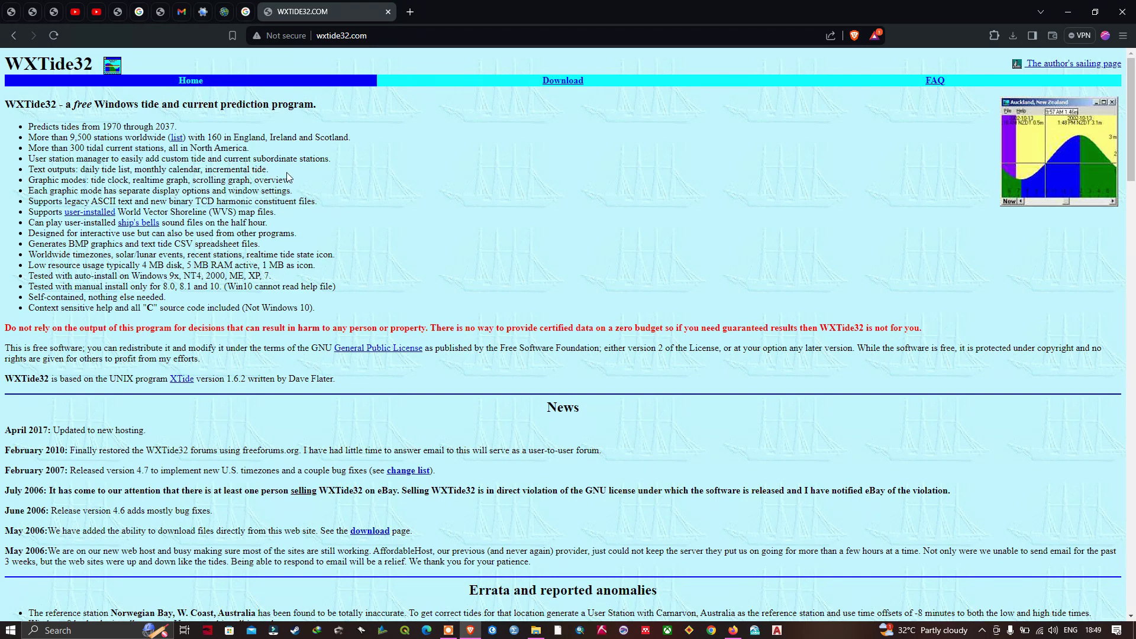
Scroll down to Manual Install and download the wxtide47m.zip package.
scroll(535, 257, down, 2)
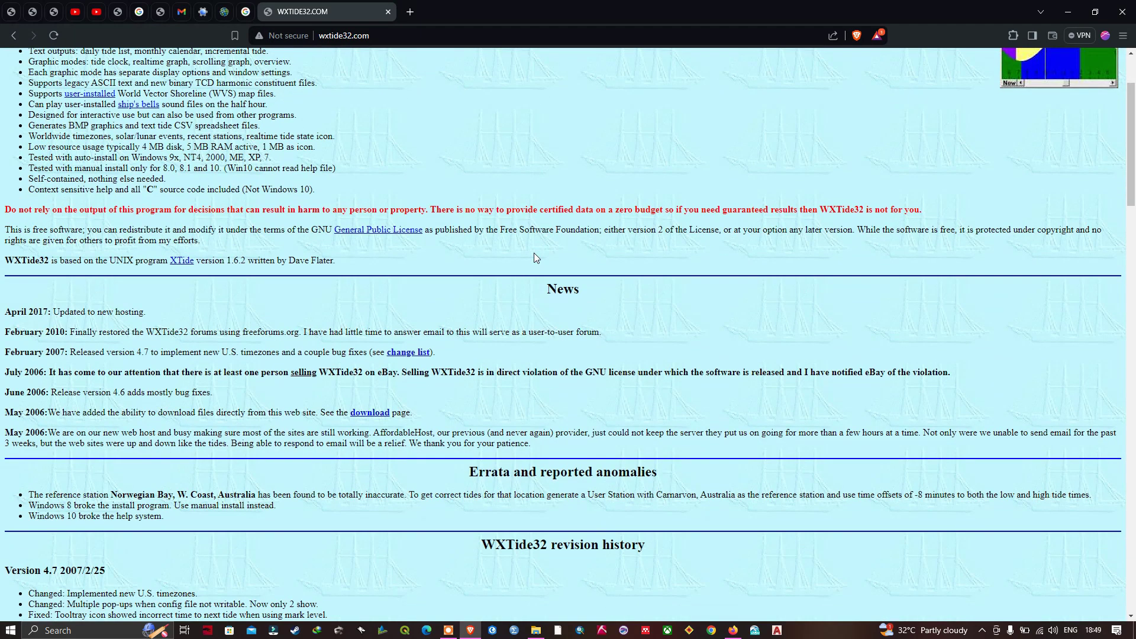
scroll(532, 242, down, 3)
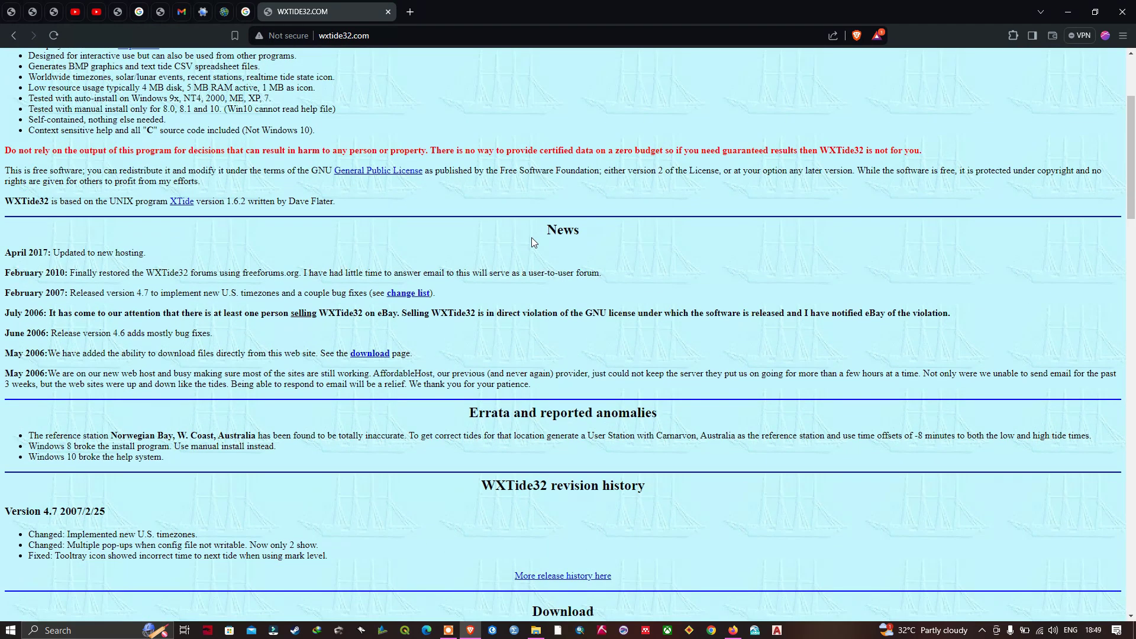
scroll(532, 239, down, 2)
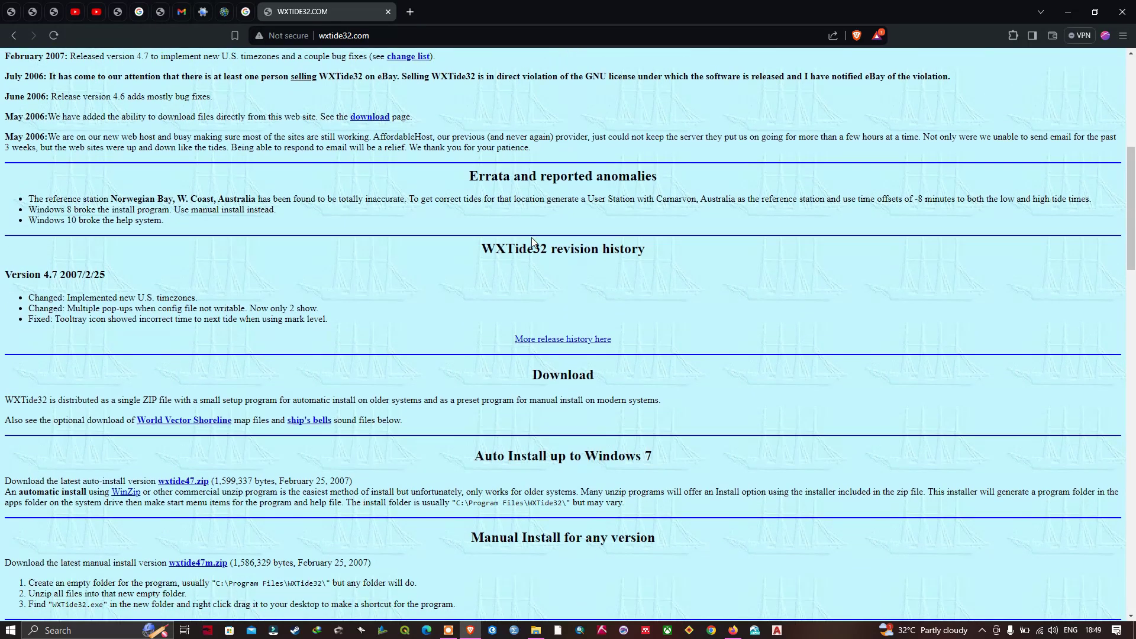
scroll(532, 240, down, 3)
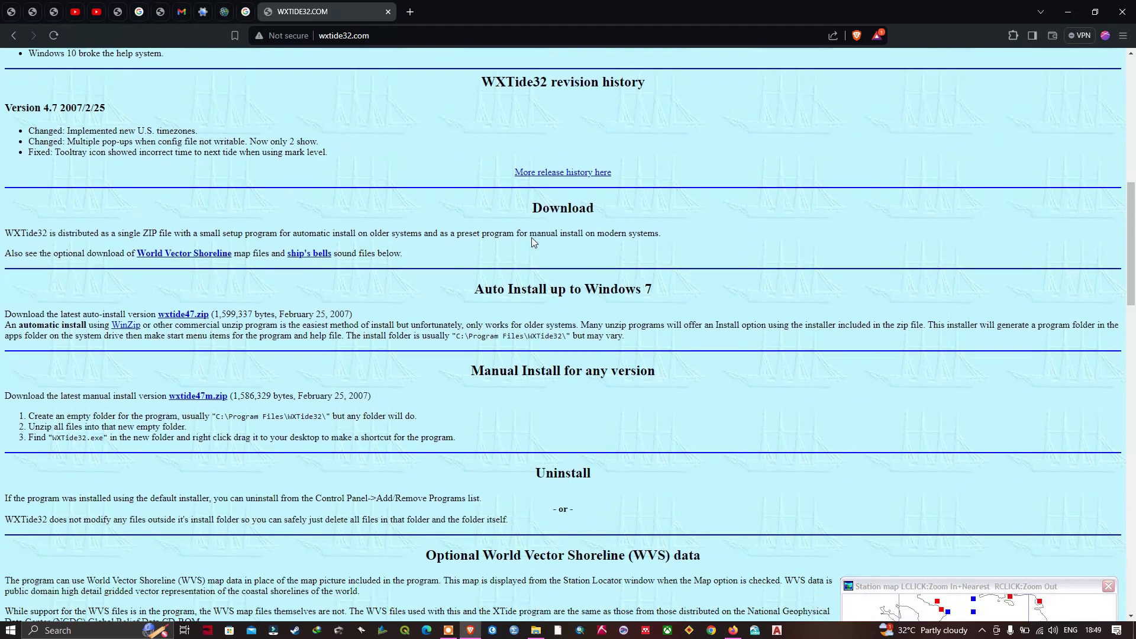
scroll(569, 317, down, 1)
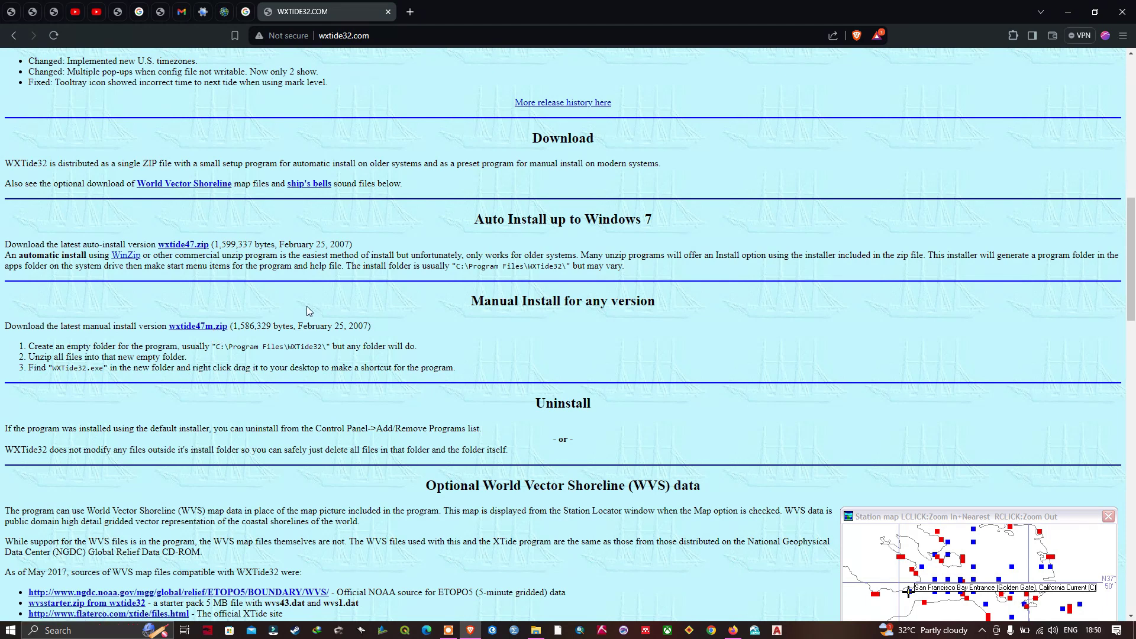
click(202, 327)
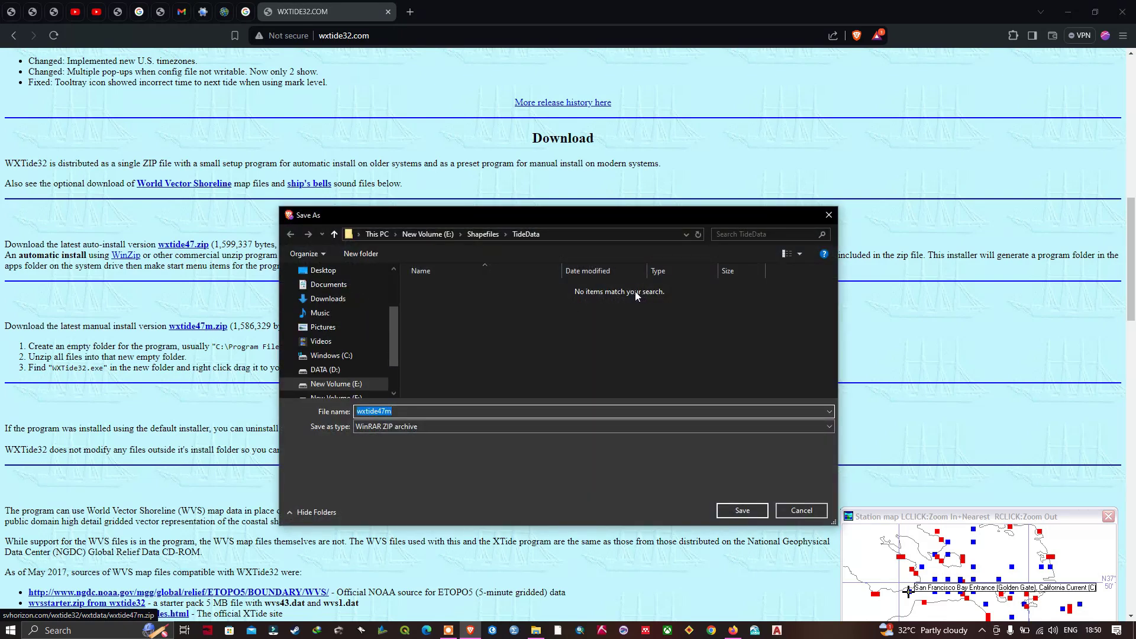
Save wxtide47m.zip into E:\Shapefiles\TideData, keep it despite the warning, and show it in its folder.
click(411, 415)
click(742, 510)
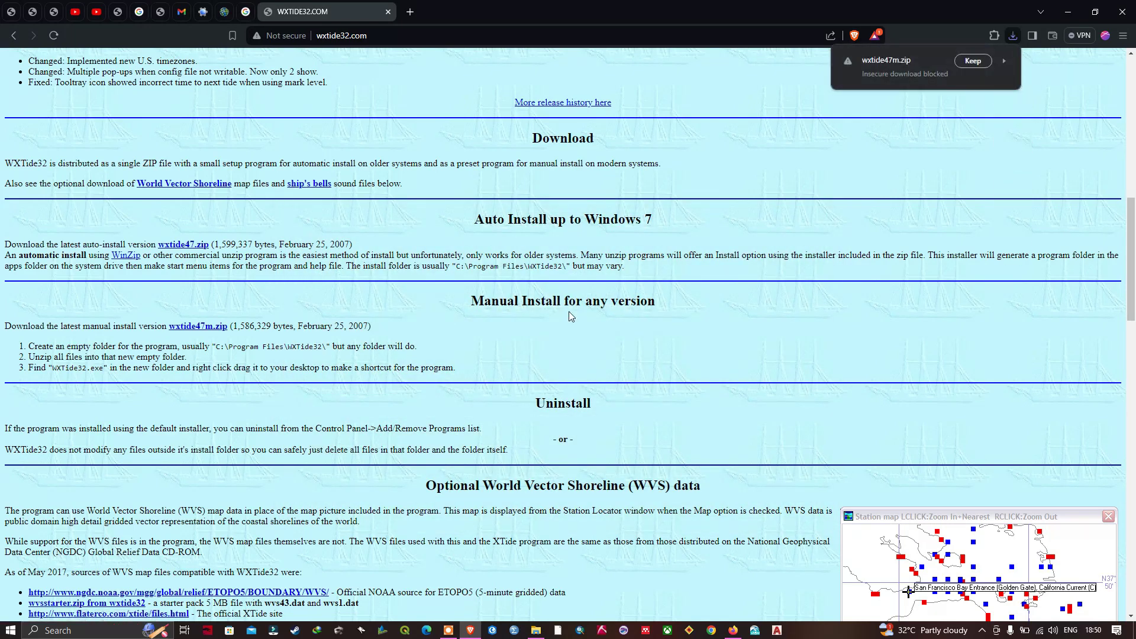
click(973, 60)
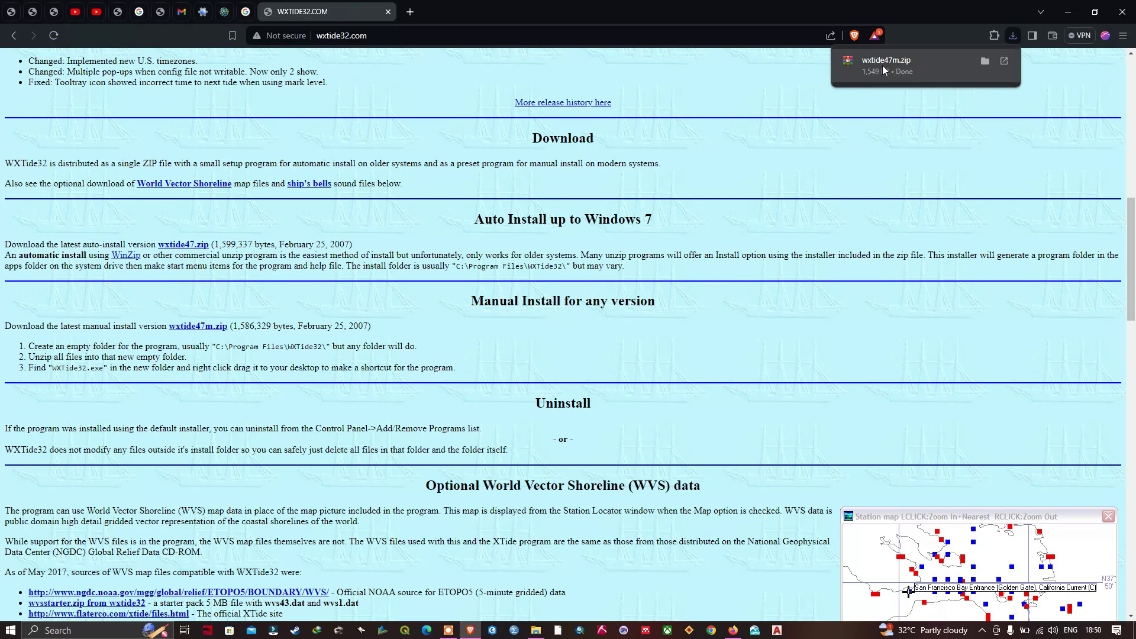
click(985, 61)
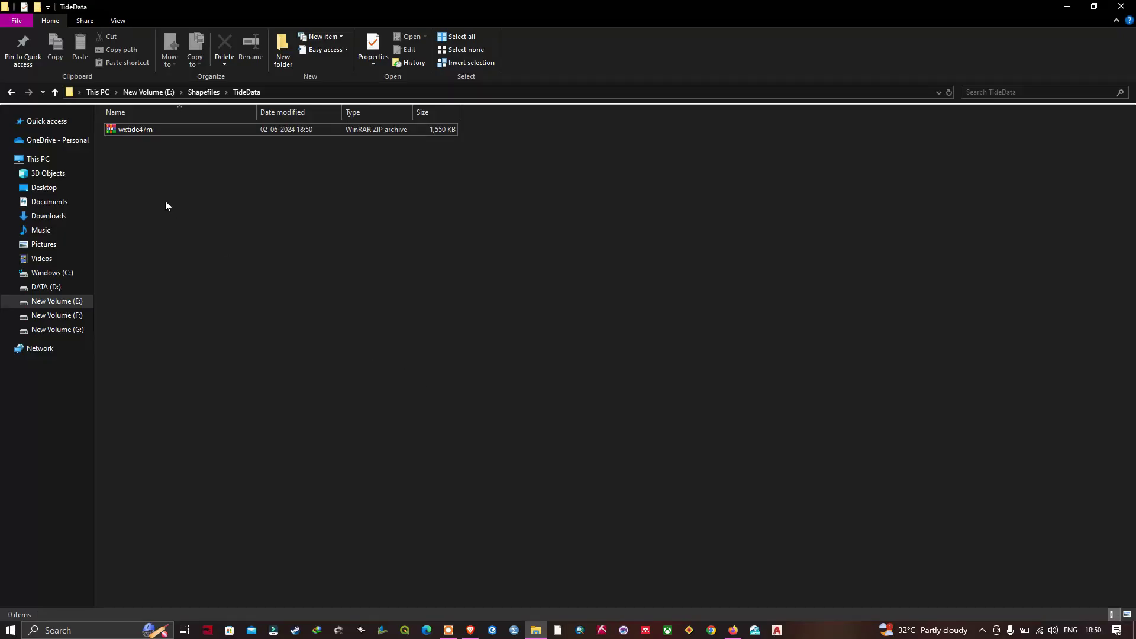
Extract wxtide47m.zip in place with Extract Here in the TideData folder.
click(140, 130)
right_click(139, 130)
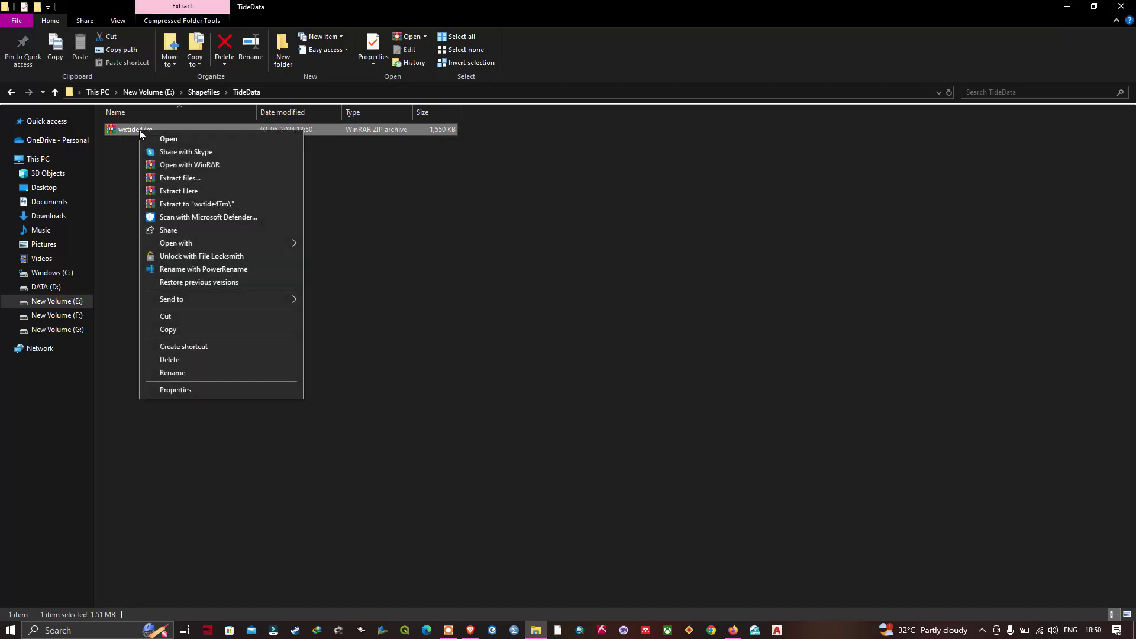
click(187, 190)
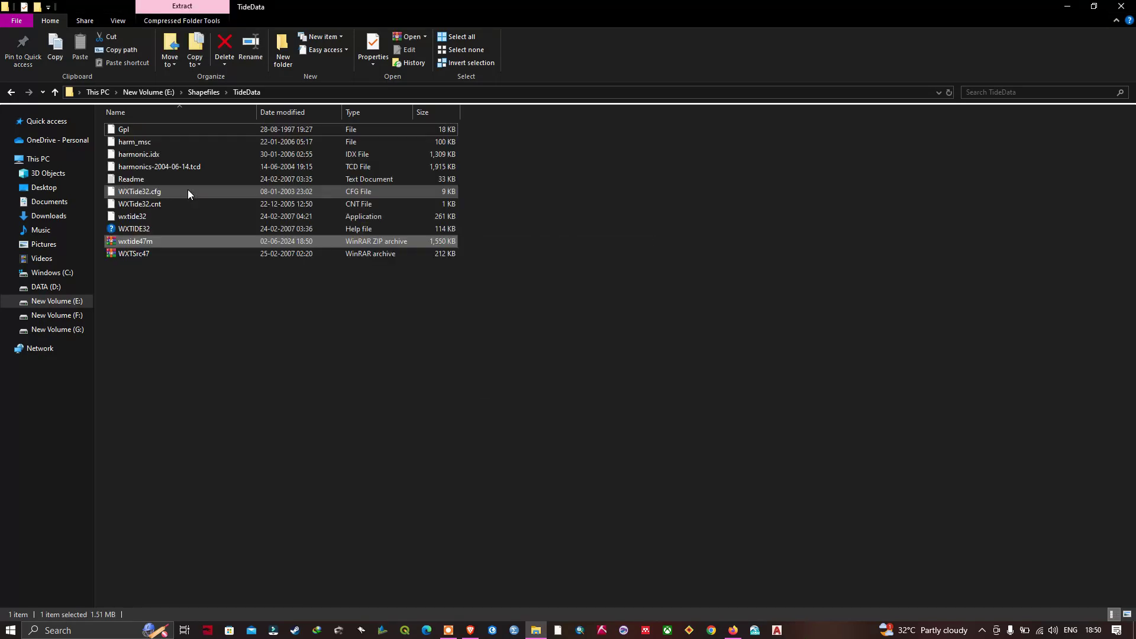
click(211, 319)
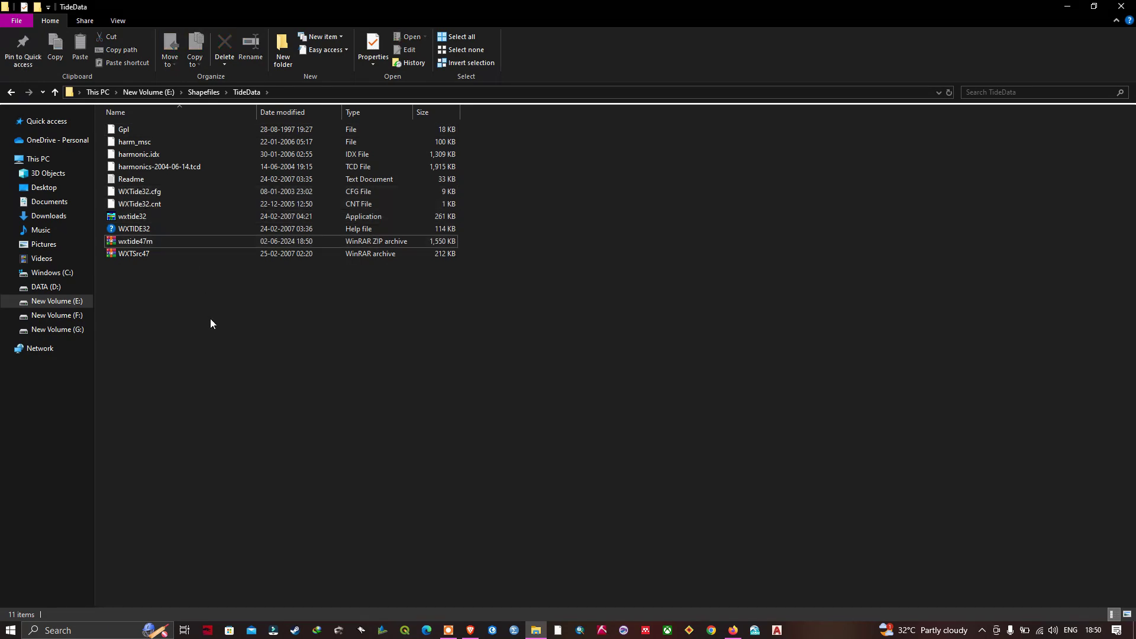
Run wxtide32 as administrator and reposition the Text Tides and St. Petersburg graph windows.
click(121, 217)
double_click(122, 217)
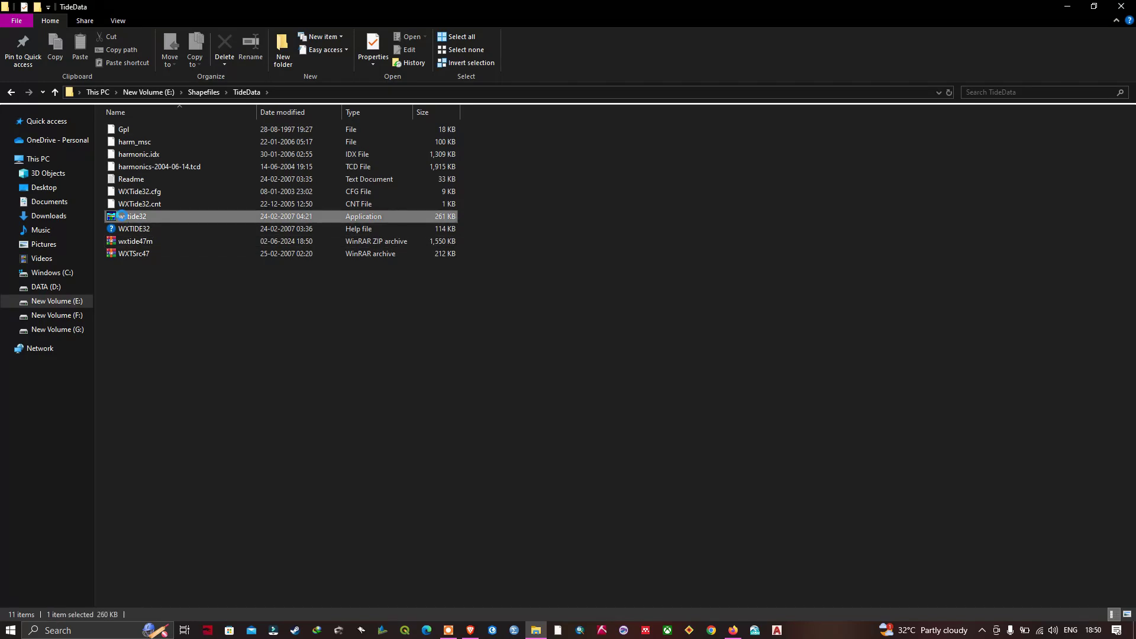
right_click(122, 216)
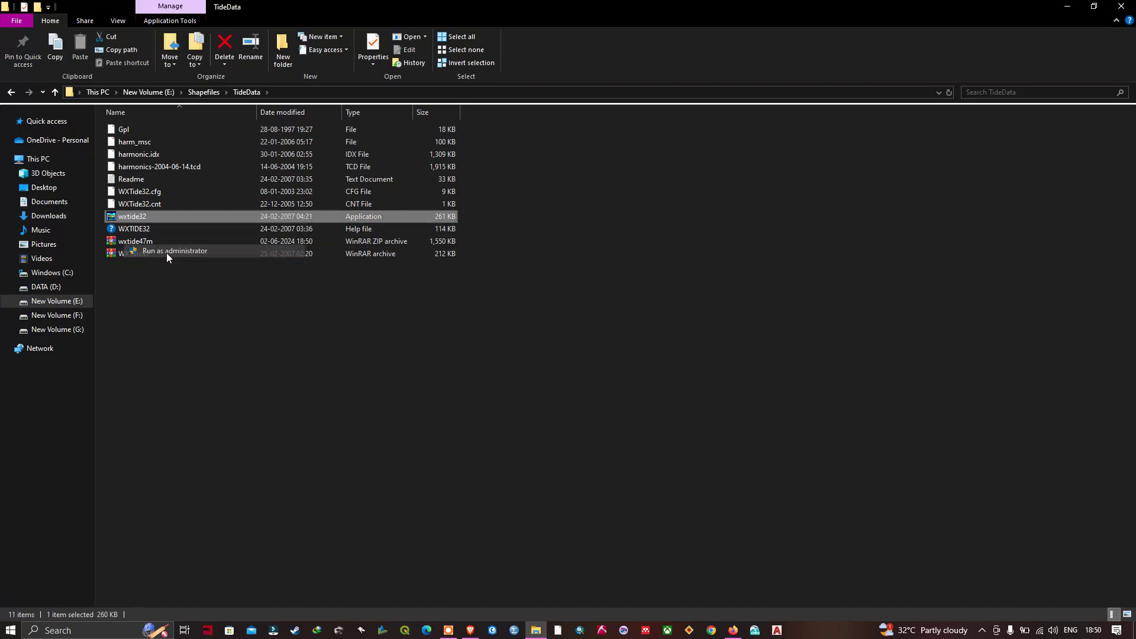
click(167, 252)
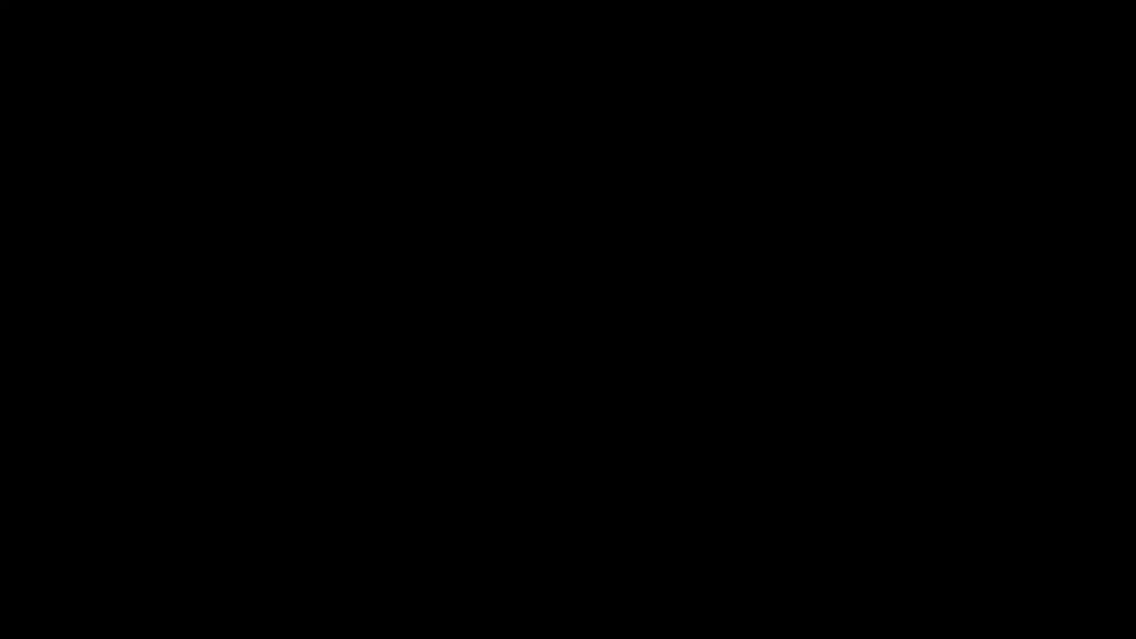
click(442, 316)
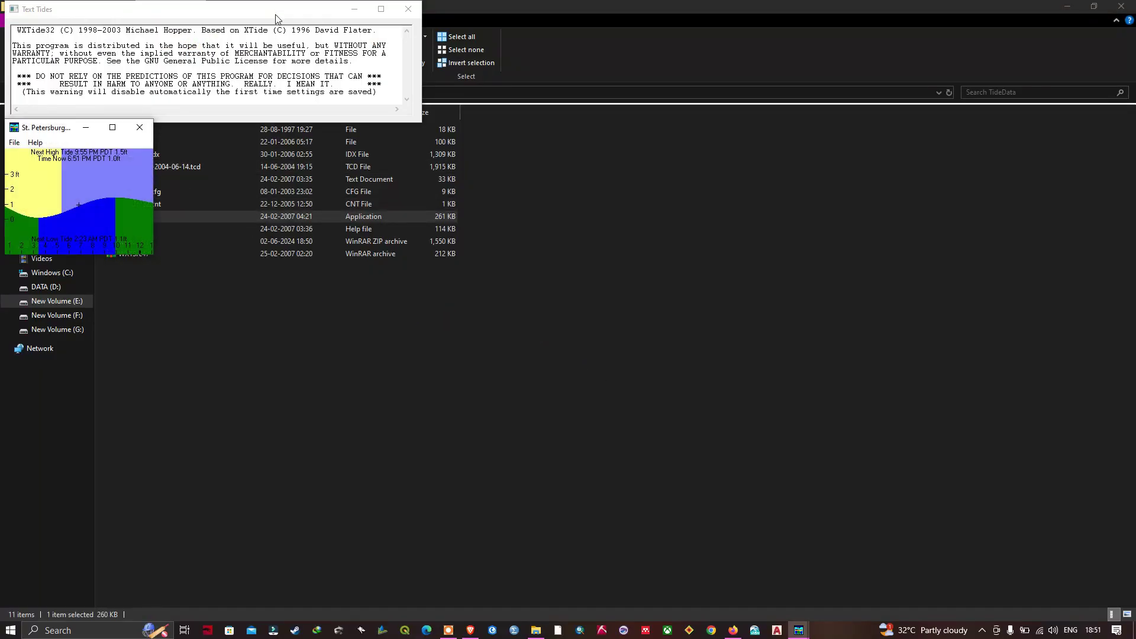
drag(282, 11, 675, 197)
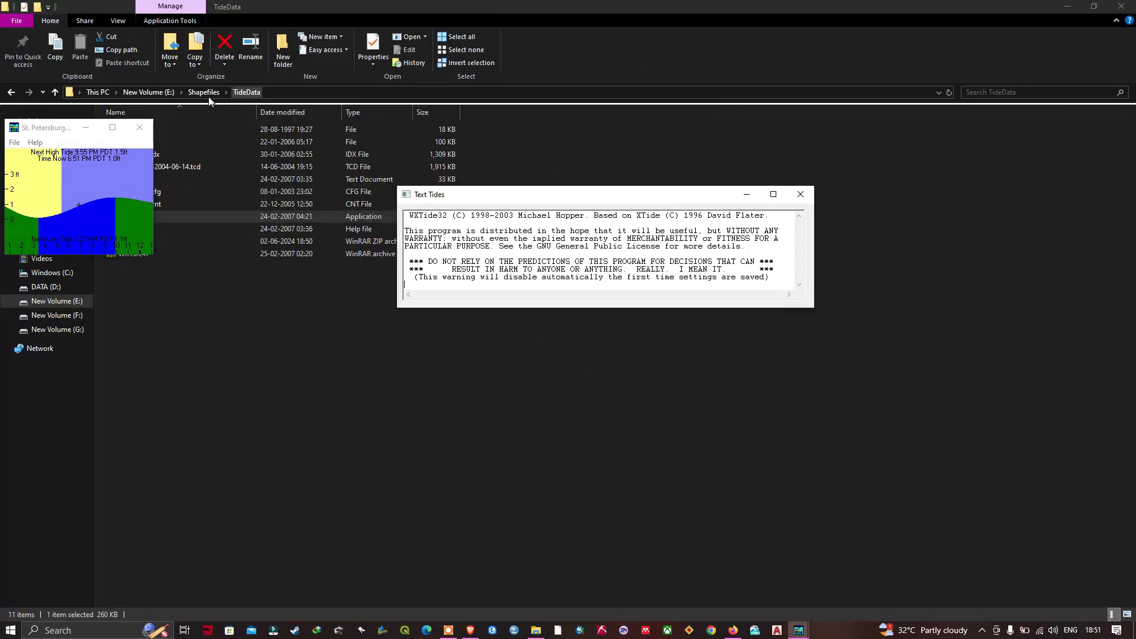
drag(85, 128, 450, 351)
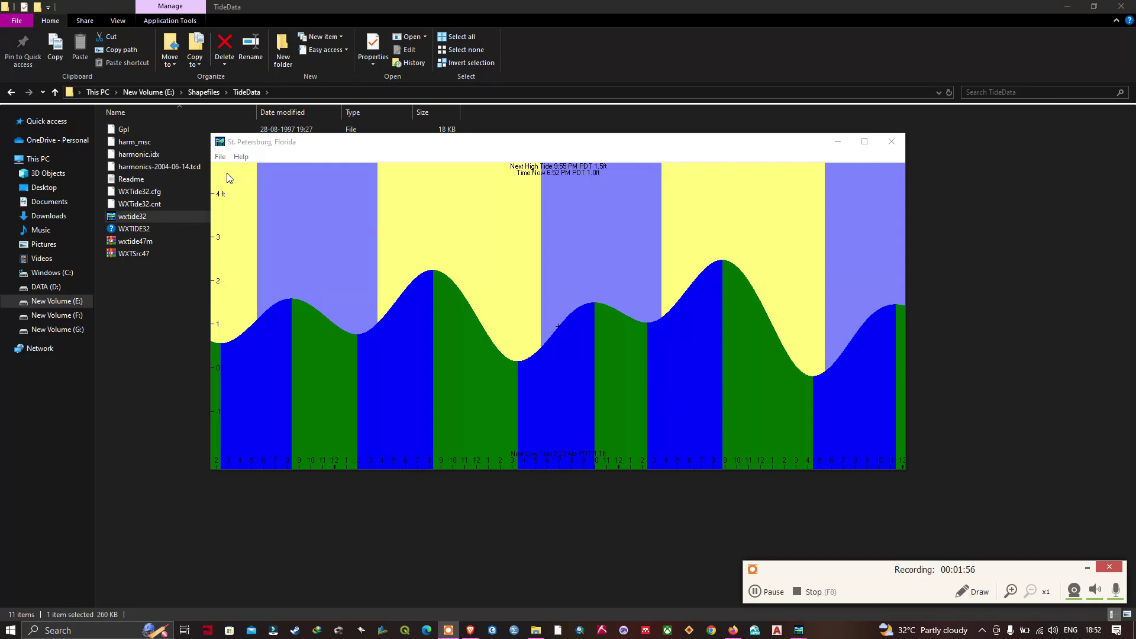
Open the Station Locator and move and enlarge its station map beside the graph.
click(221, 158)
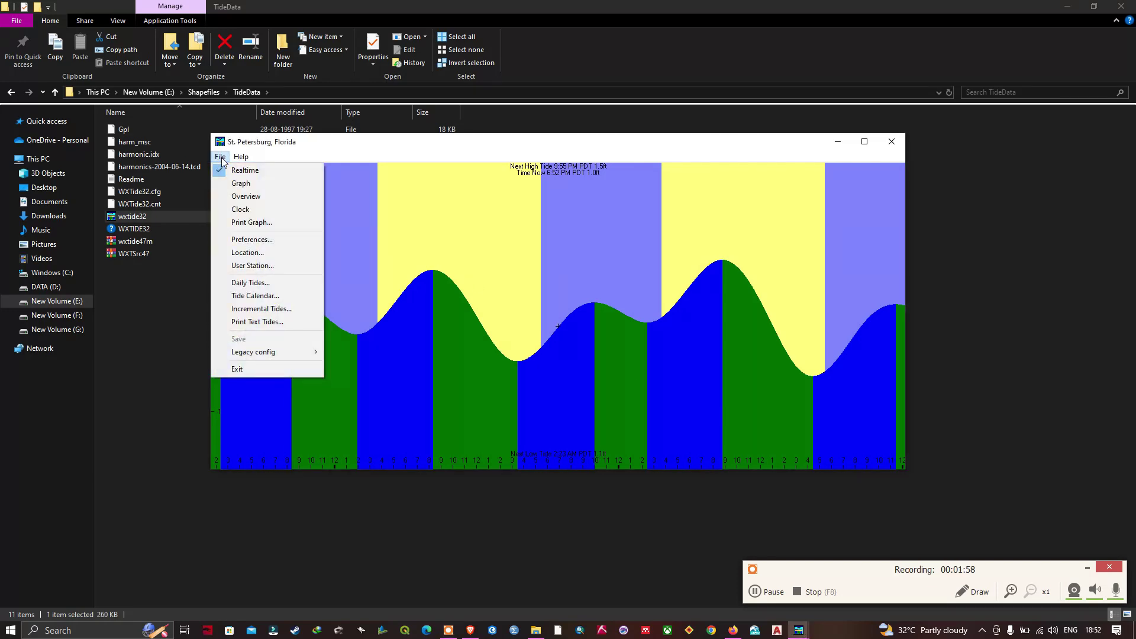
click(255, 252)
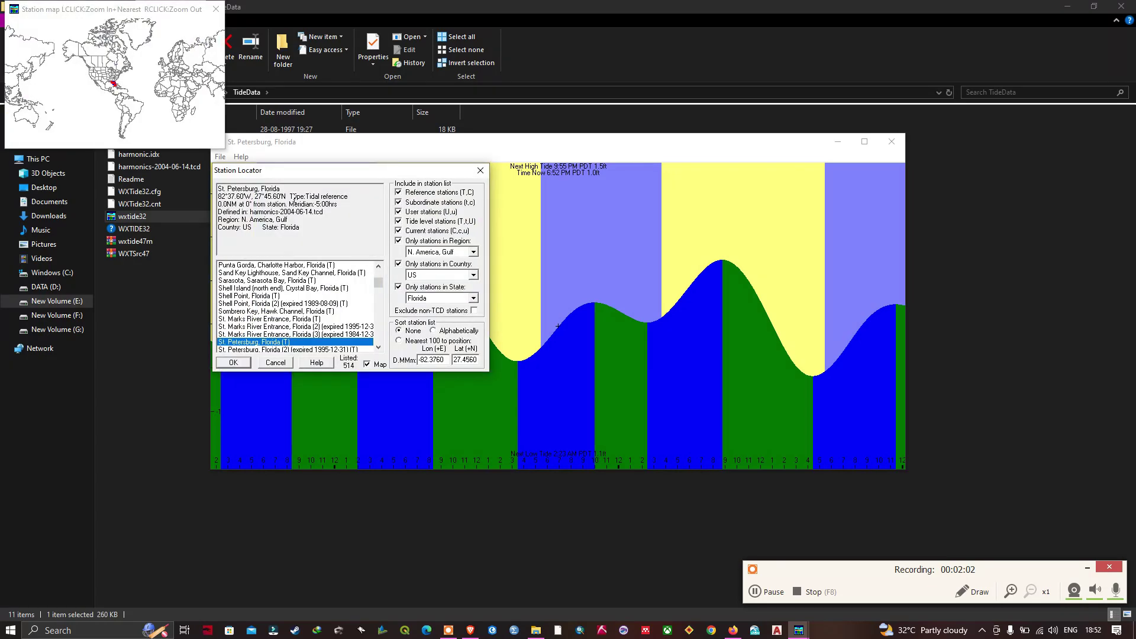
drag(396, 171, 679, 178)
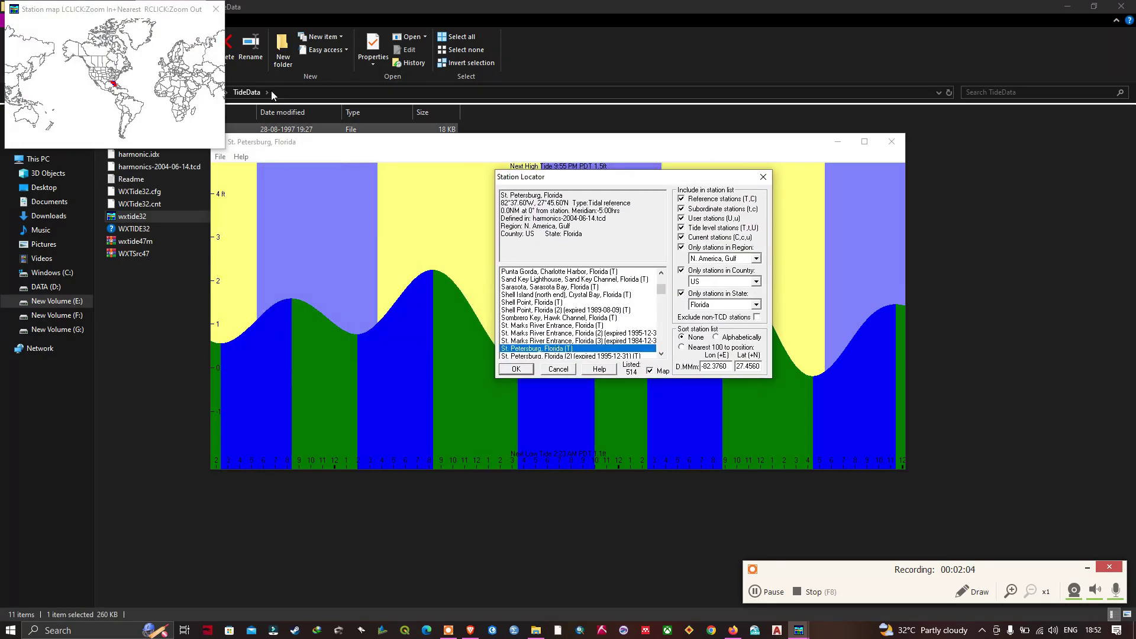
drag(138, 8, 173, 84)
drag(259, 227, 595, 463)
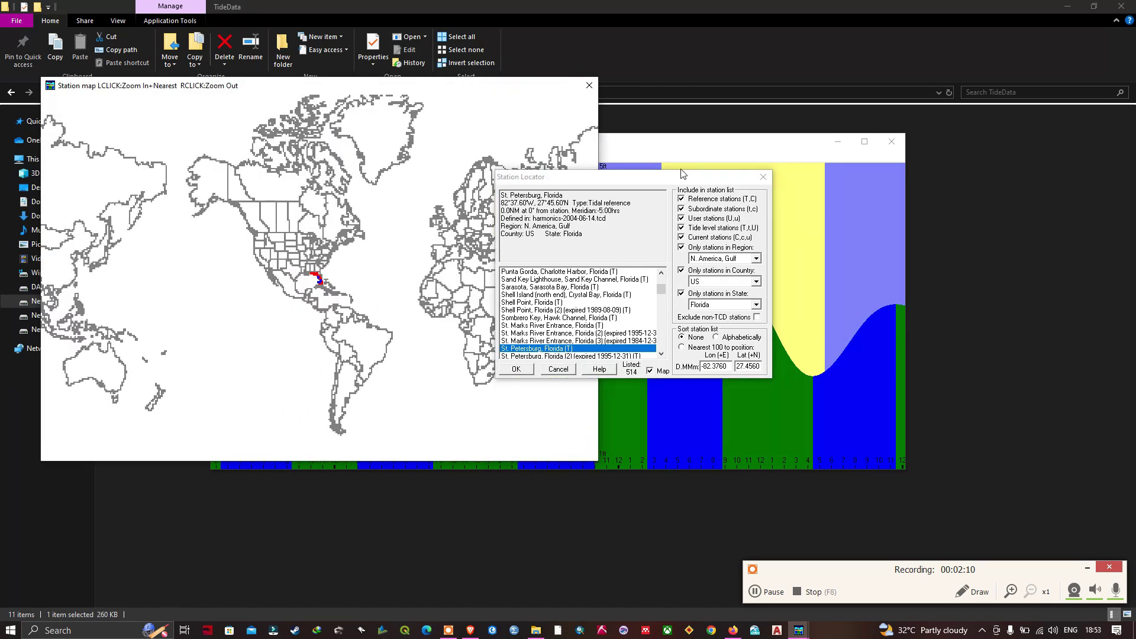
click(770, 591)
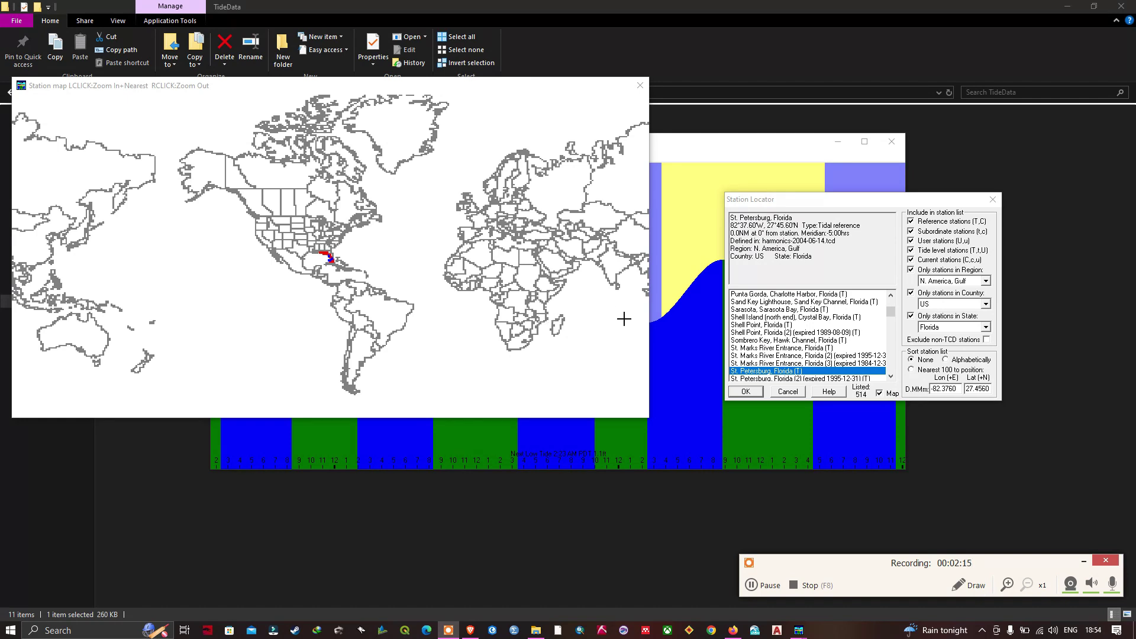
Zoom the map onto southern India and confirm Madras, India as the tide station.
click(616, 276)
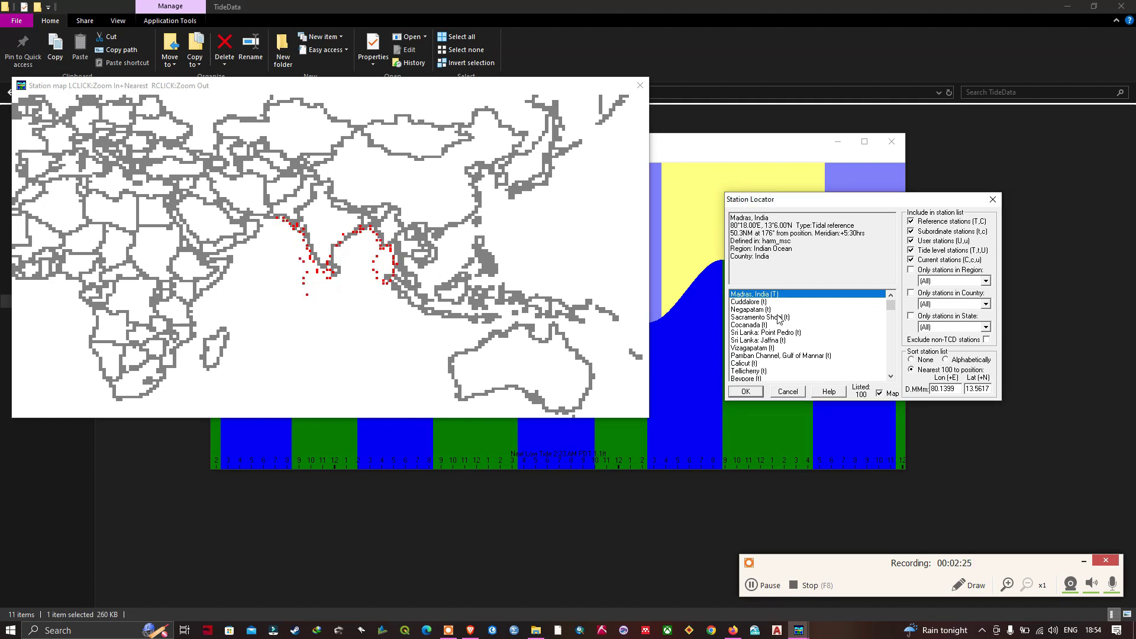
scroll(799, 332, down, 4)
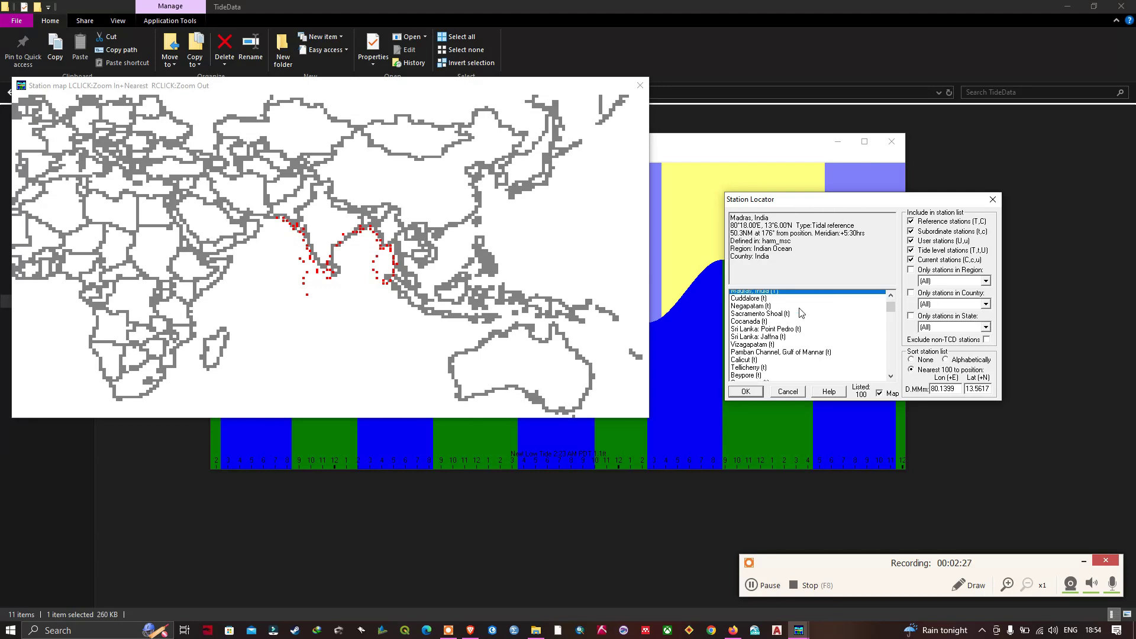
scroll(796, 338, down, 3)
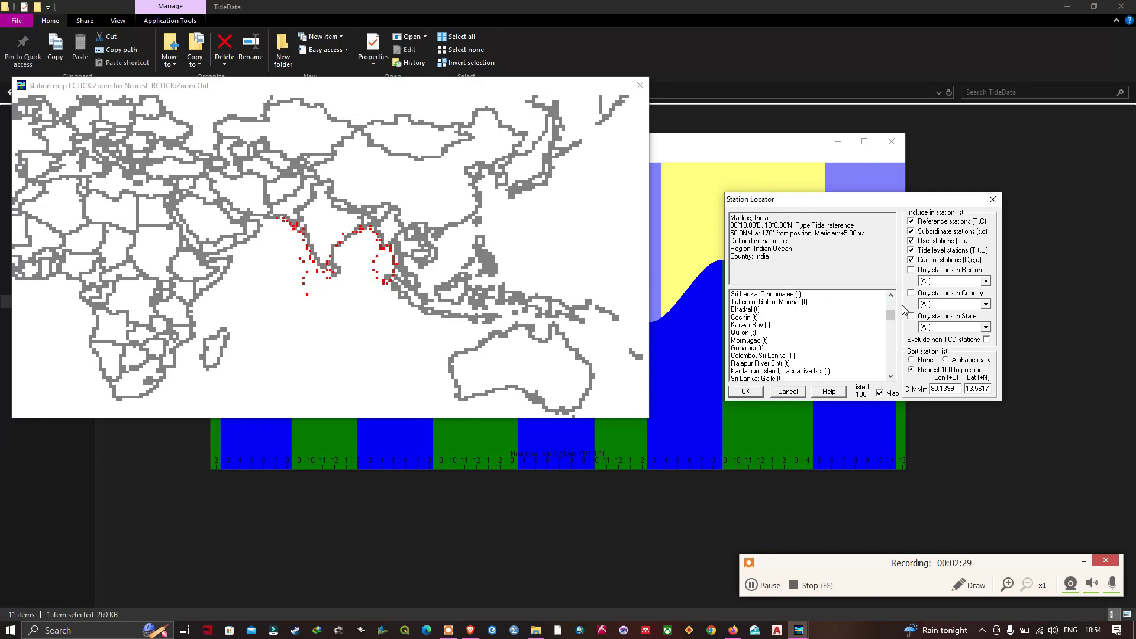
mouse_move(893, 318)
mouse_down()
mouse_move(896, 382)
mouse_move(891, 301)
mouse_up()
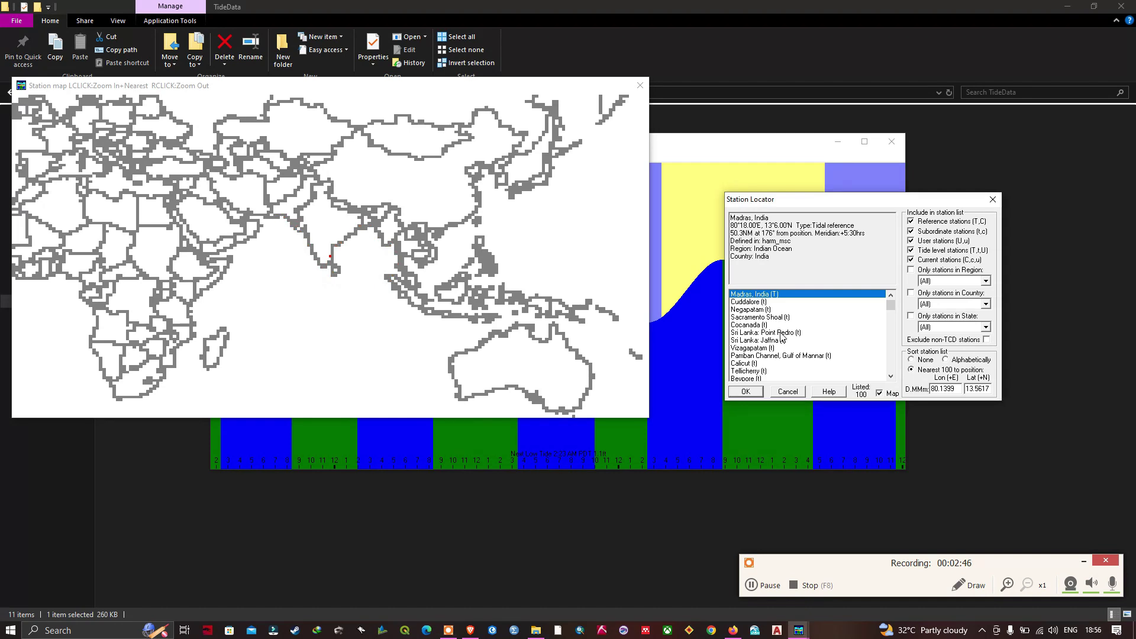
click(329, 248)
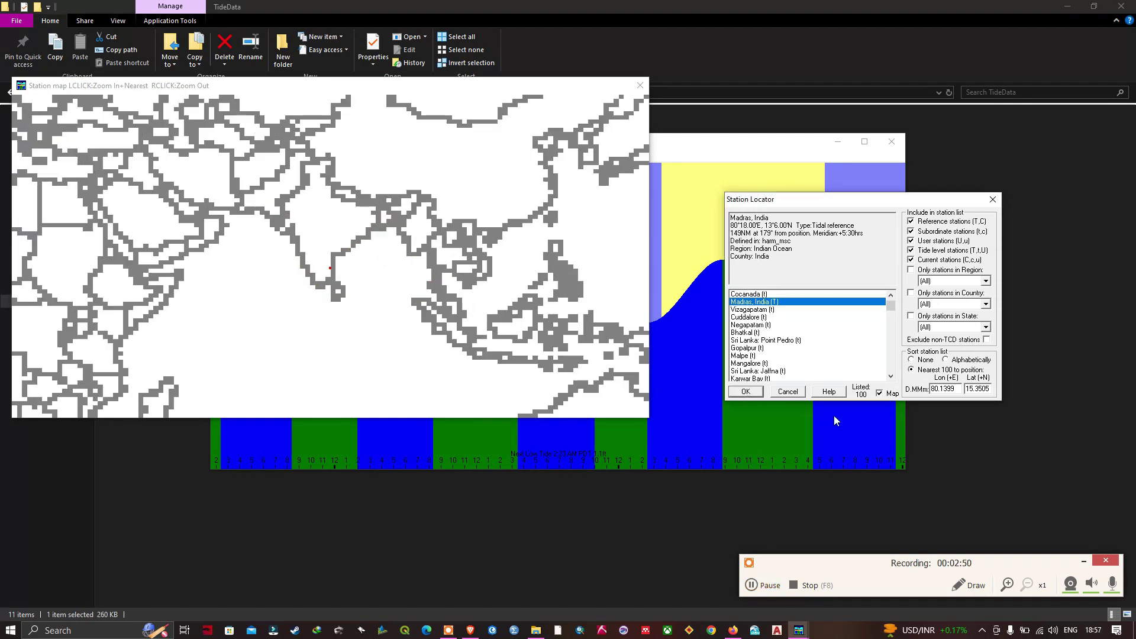
click(746, 392)
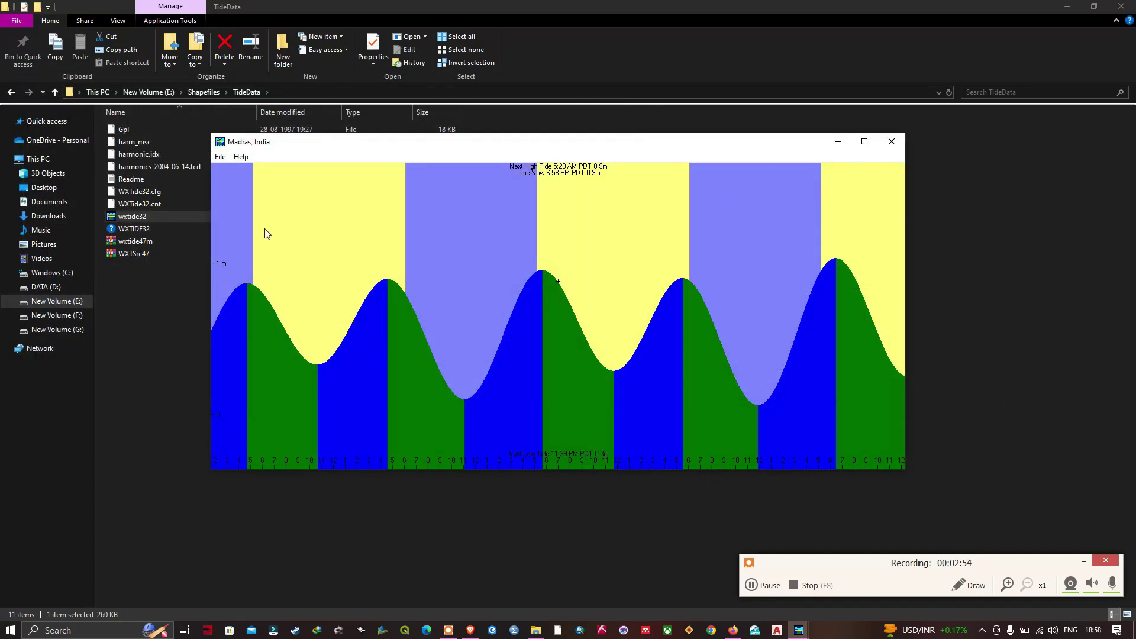
Switch to the multi-day Overview graph for Madras and maximize its window.
click(220, 157)
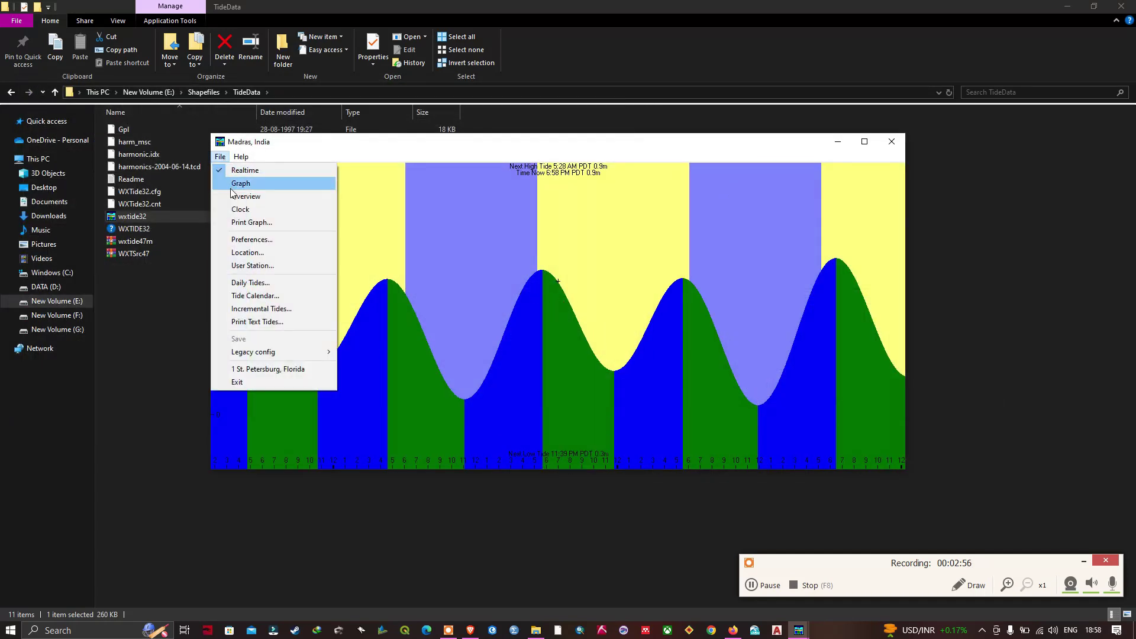
click(241, 200)
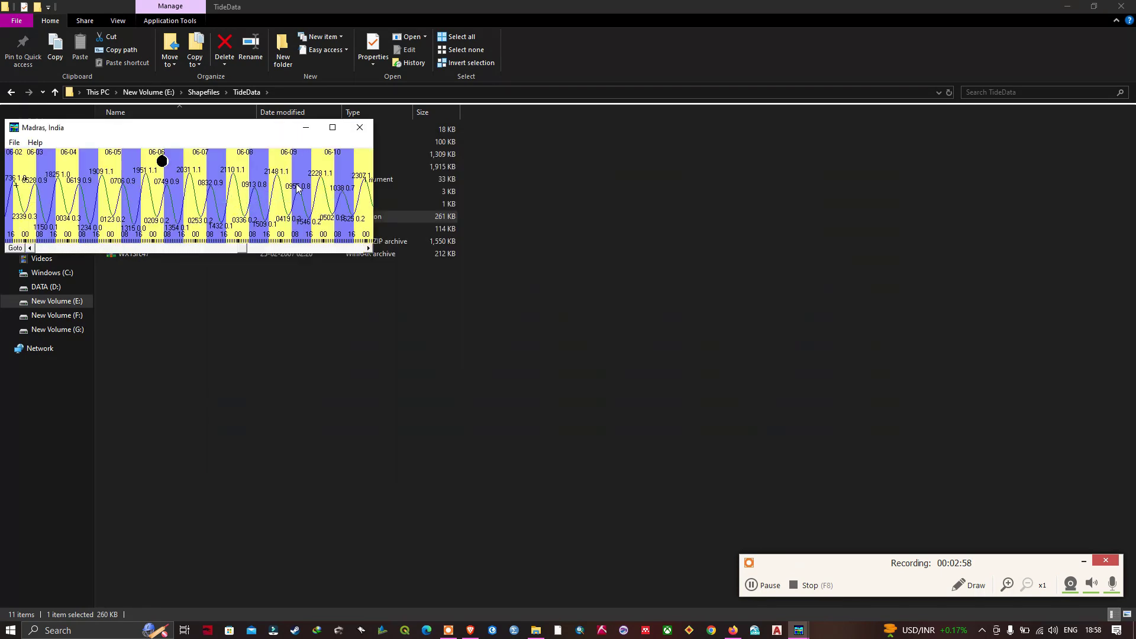
click(333, 127)
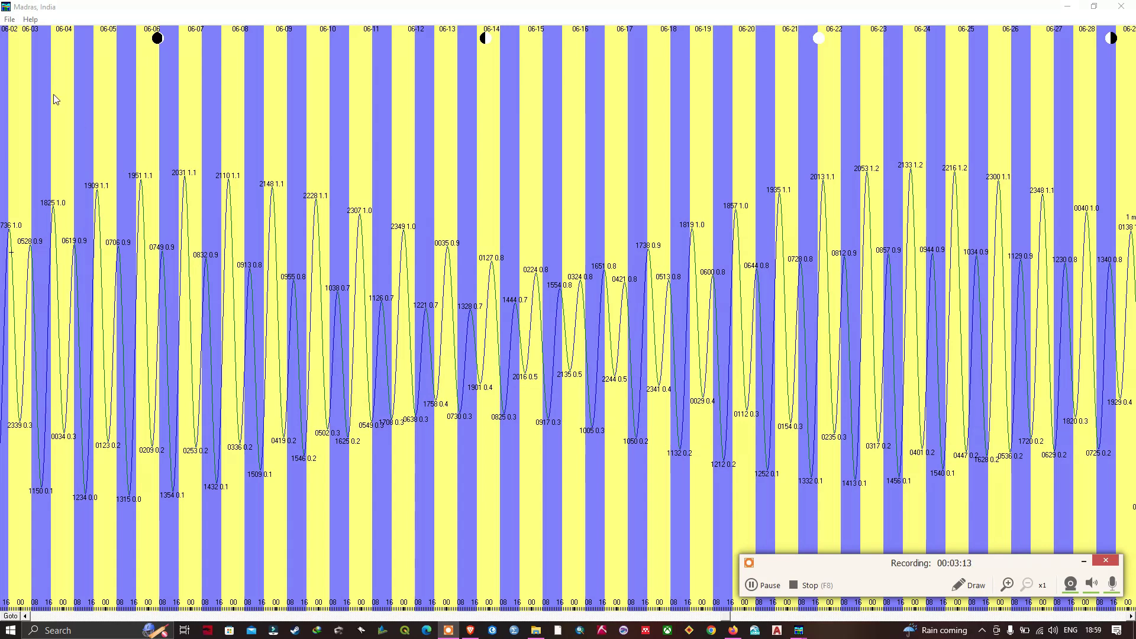
click(10, 22)
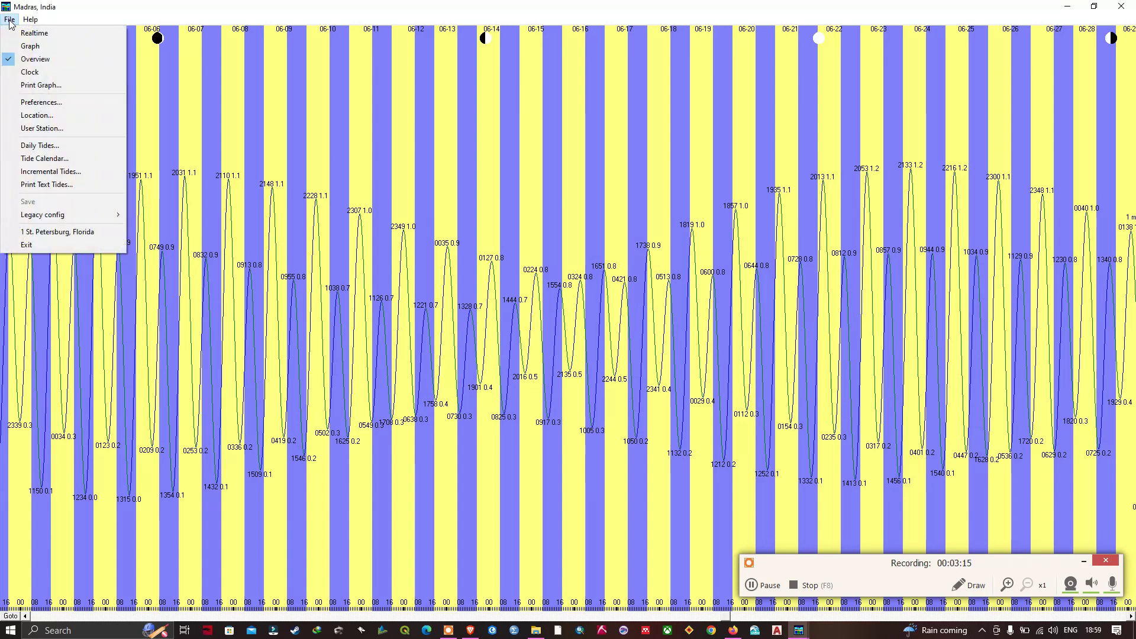
Open the Daily Tides options, centre the dialog, and change Length from 5 to 15.
click(37, 148)
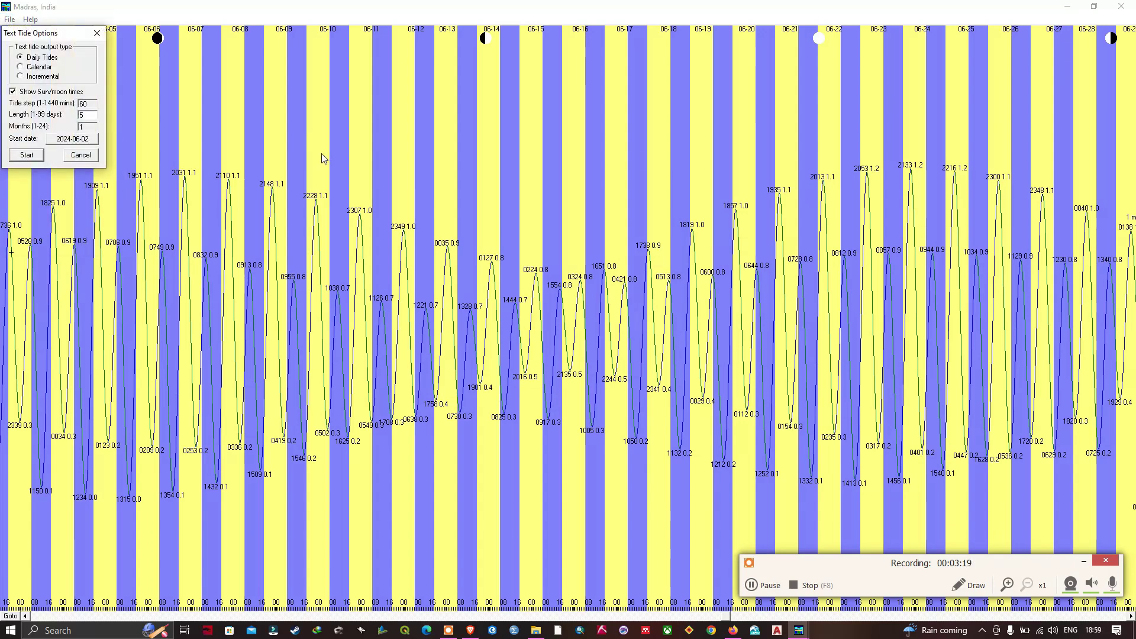
drag(59, 35, 710, 136)
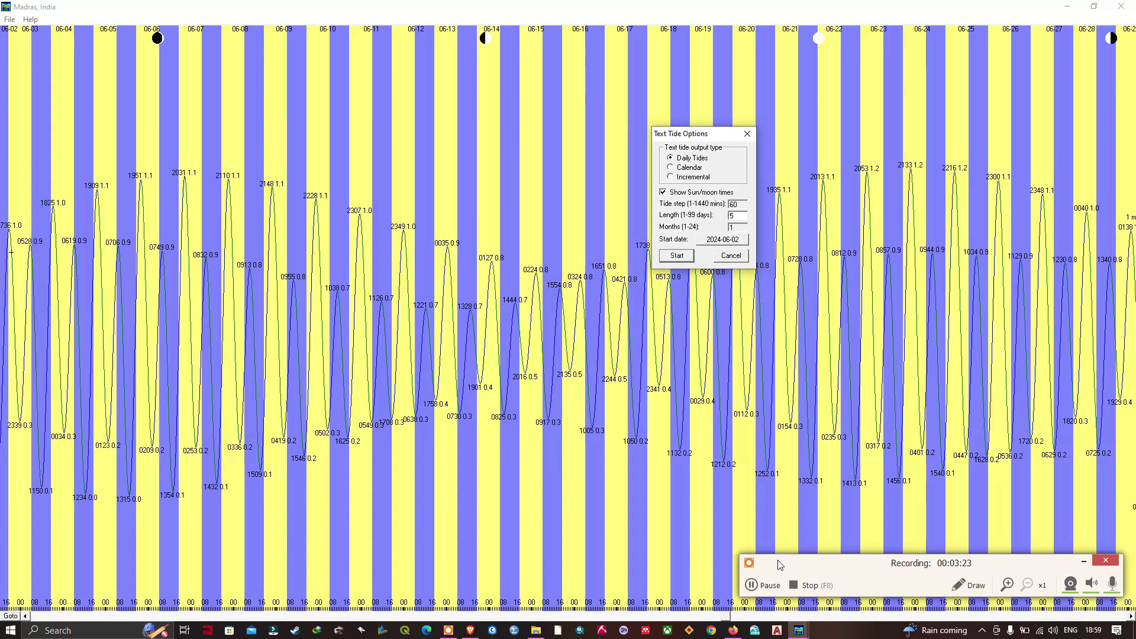
click(769, 586)
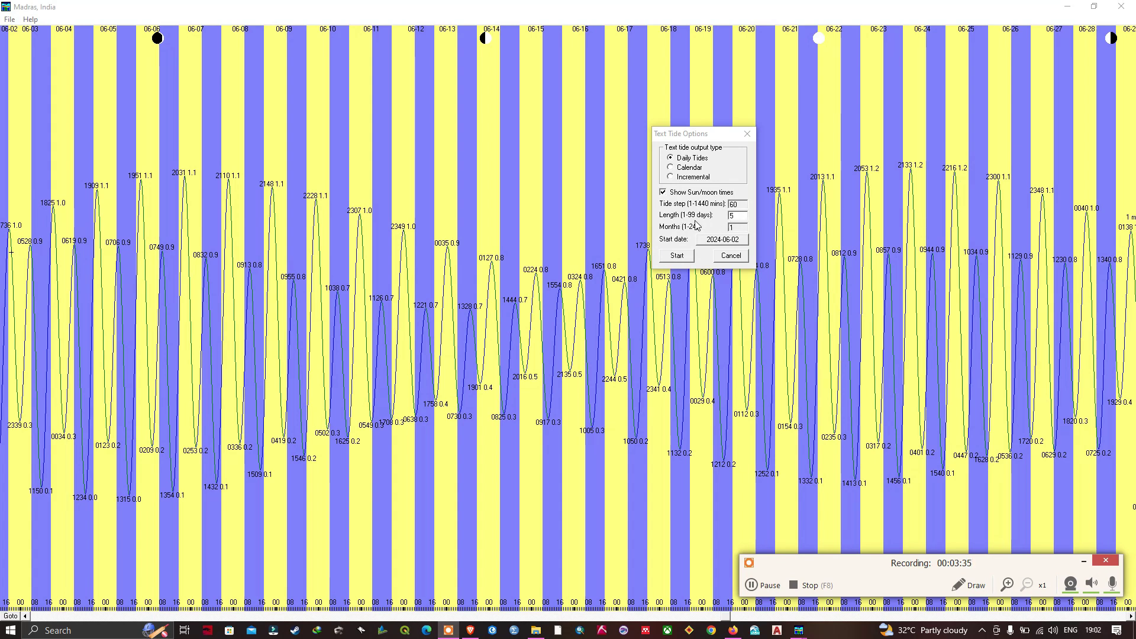
click(735, 217)
double_click(737, 217)
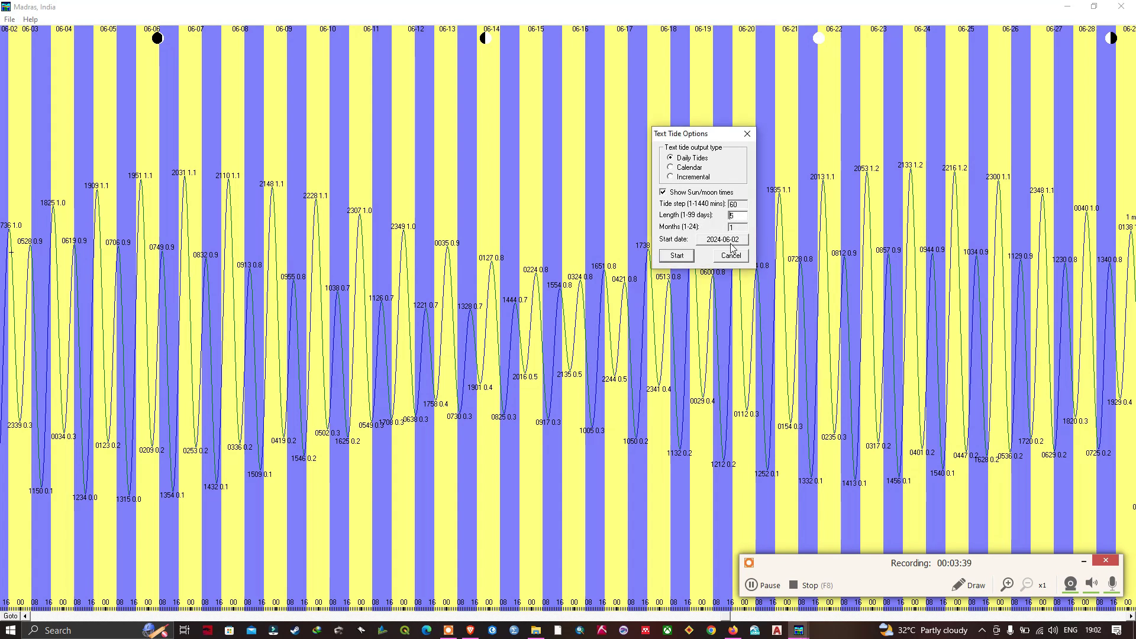
text(15)
Set the start date to 1 May 2024, generate the daily tides, and bring Text Tides forward.
click(728, 241)
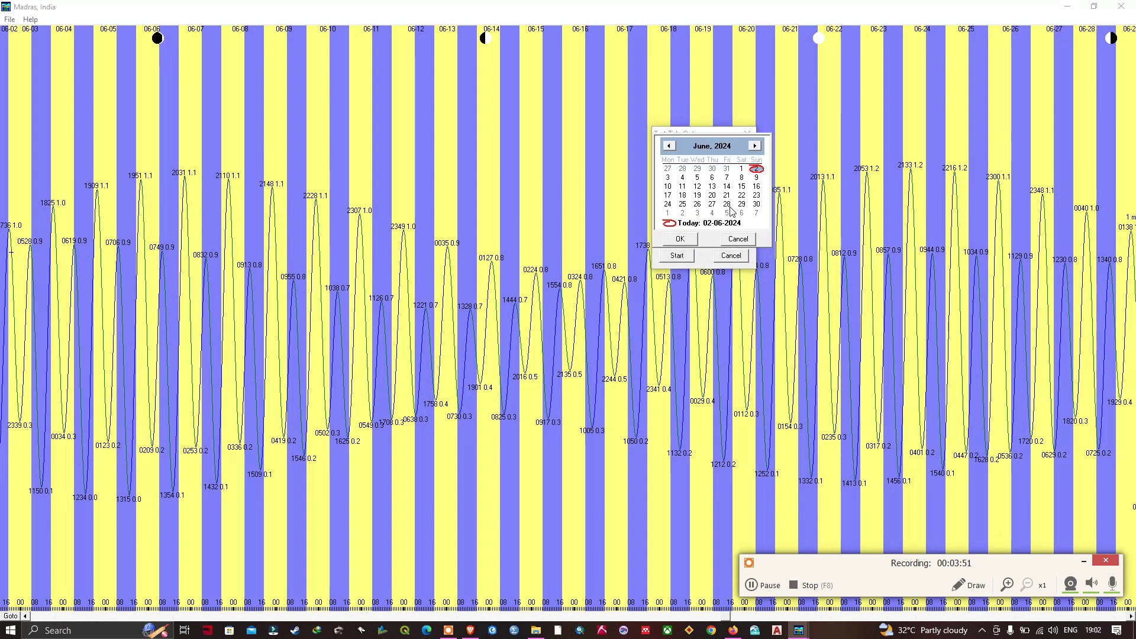
click(670, 146)
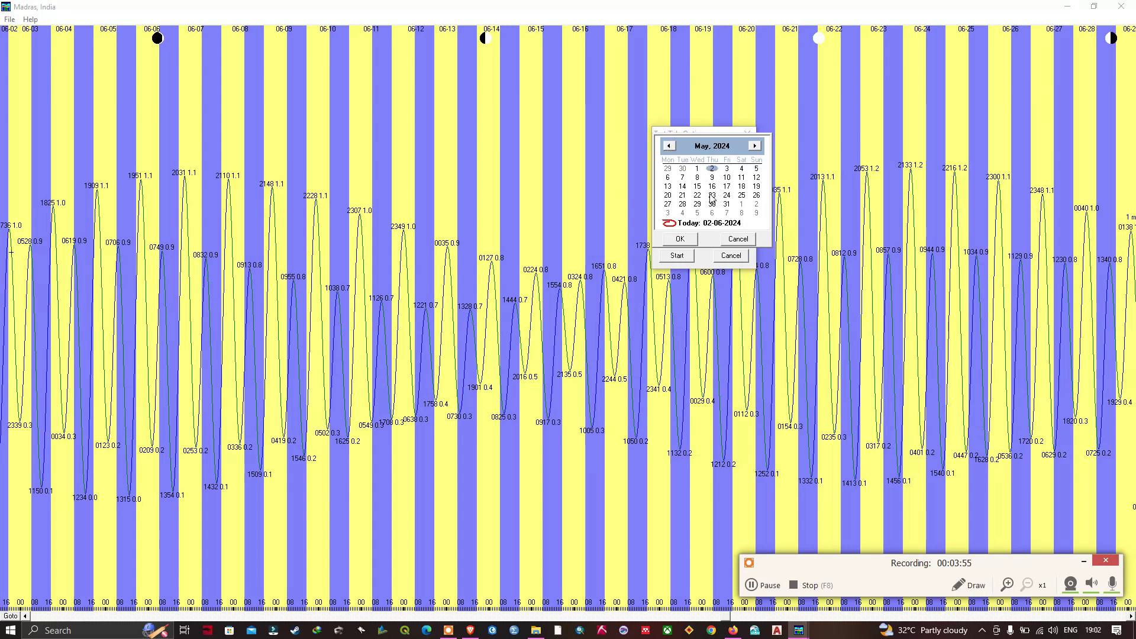
click(697, 169)
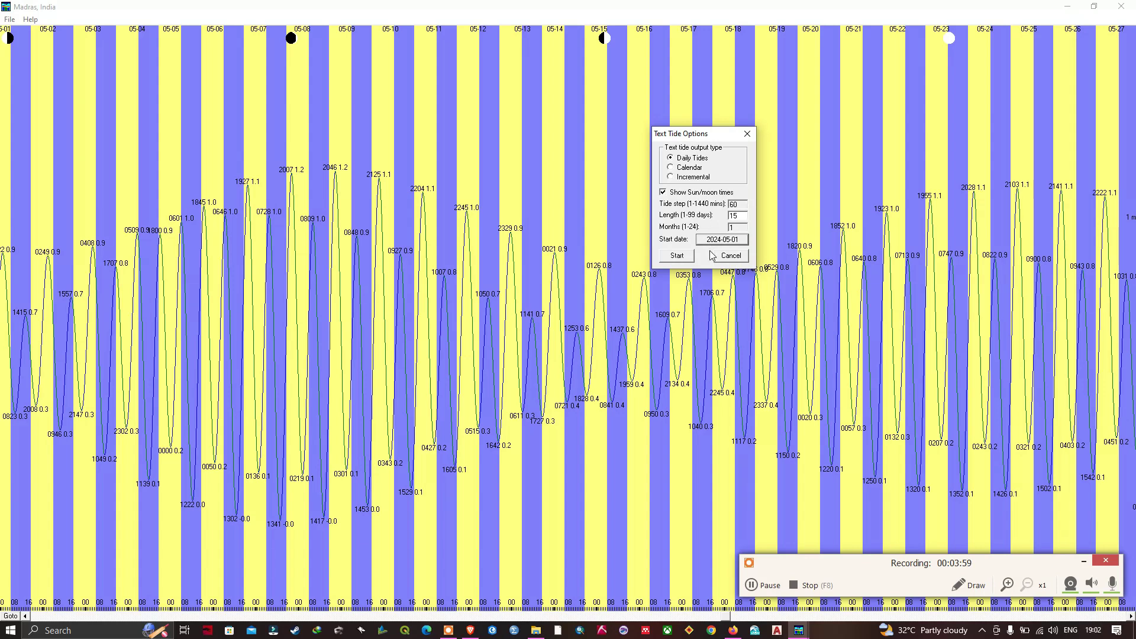
click(753, 577)
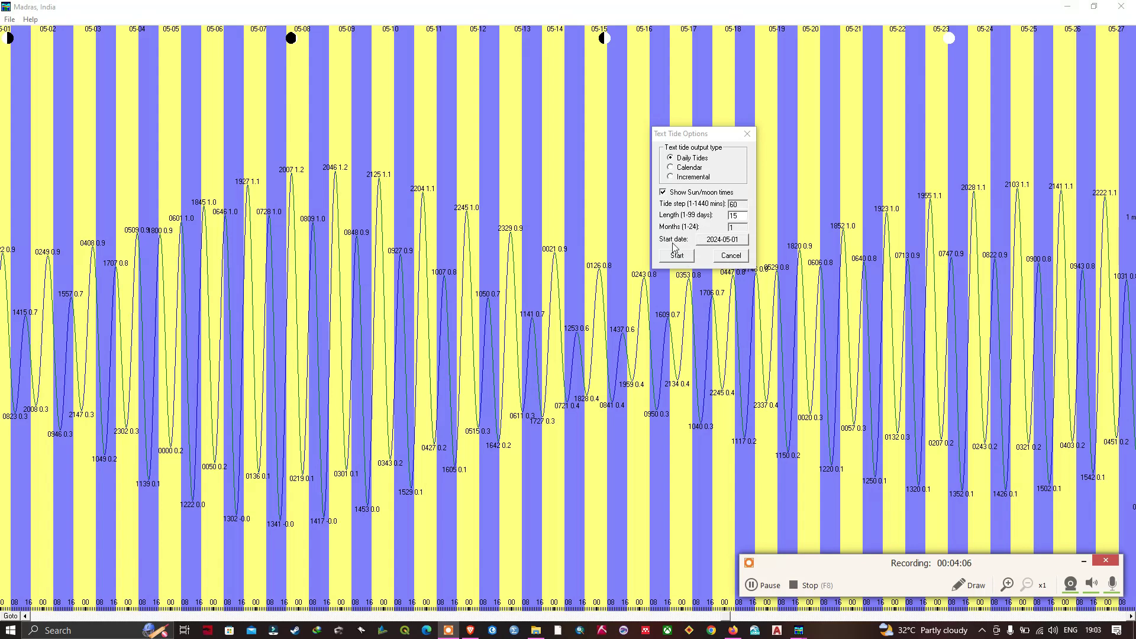
click(677, 256)
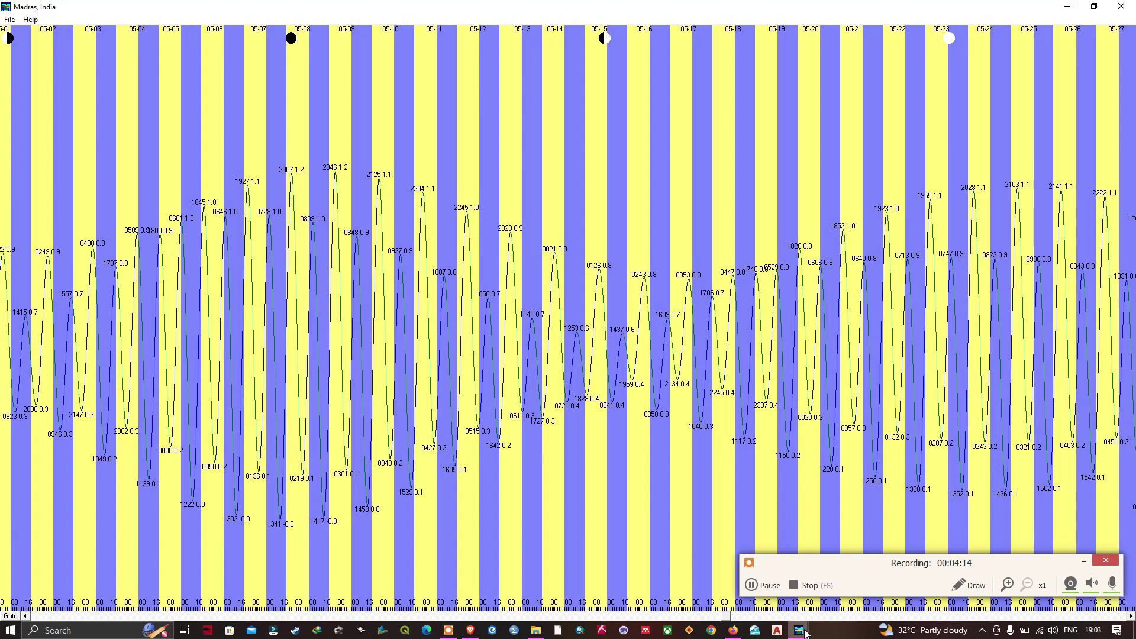
mouse_move(804, 632)
click(753, 589)
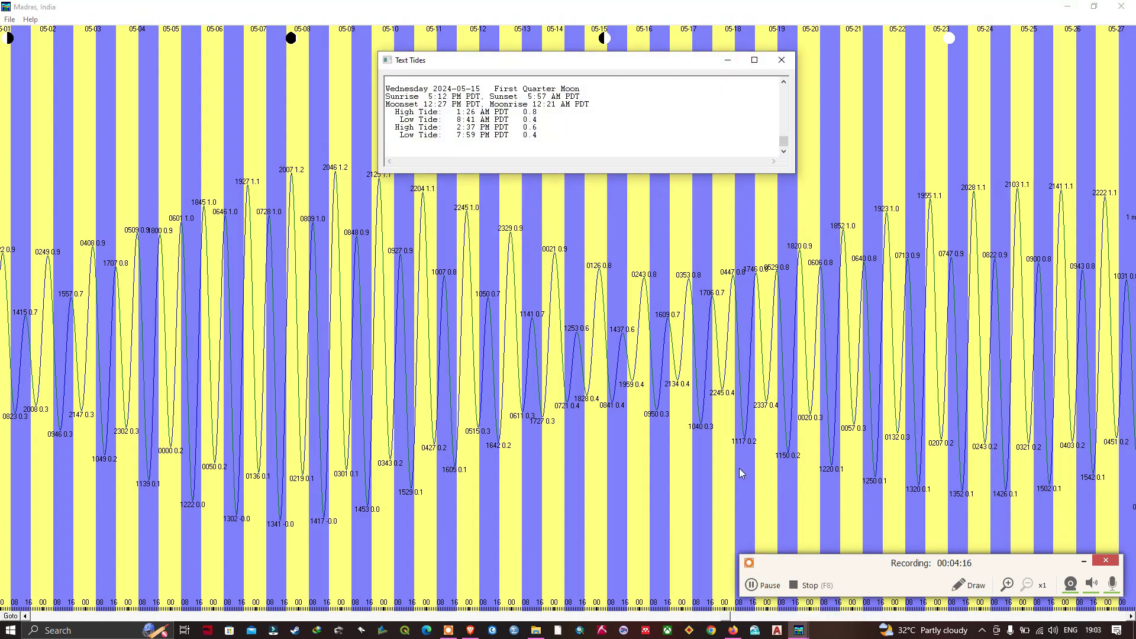
Stretch the Text Tides window taller and scroll the Madras listing starting 2024-05-01.
drag(560, 176, 541, 358)
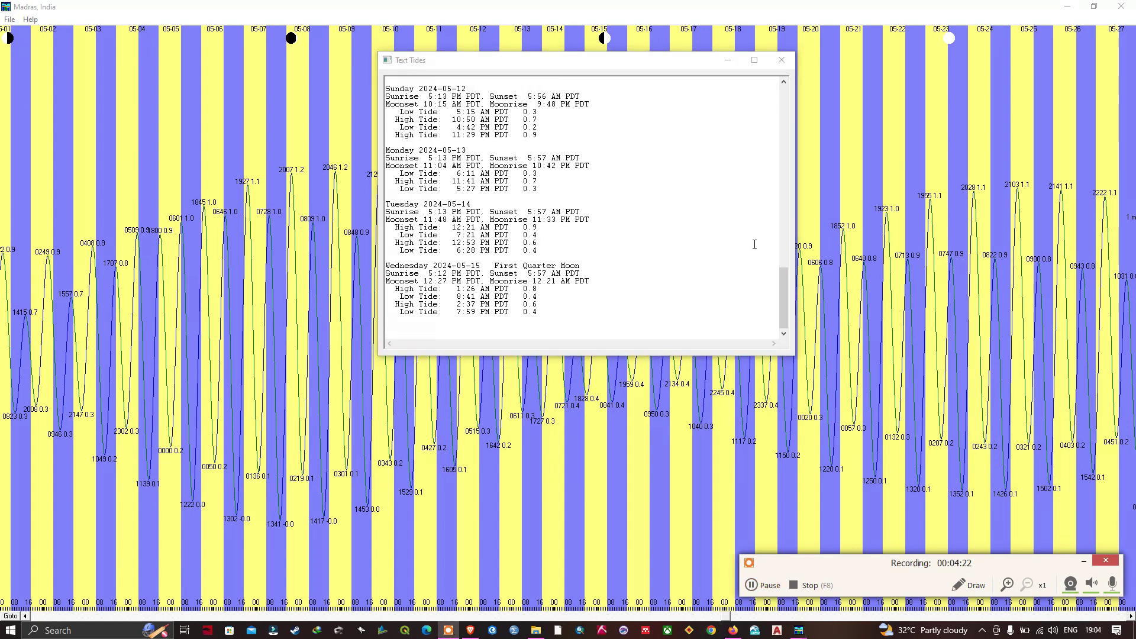
drag(636, 355, 616, 532)
scroll(655, 406, up, 10)
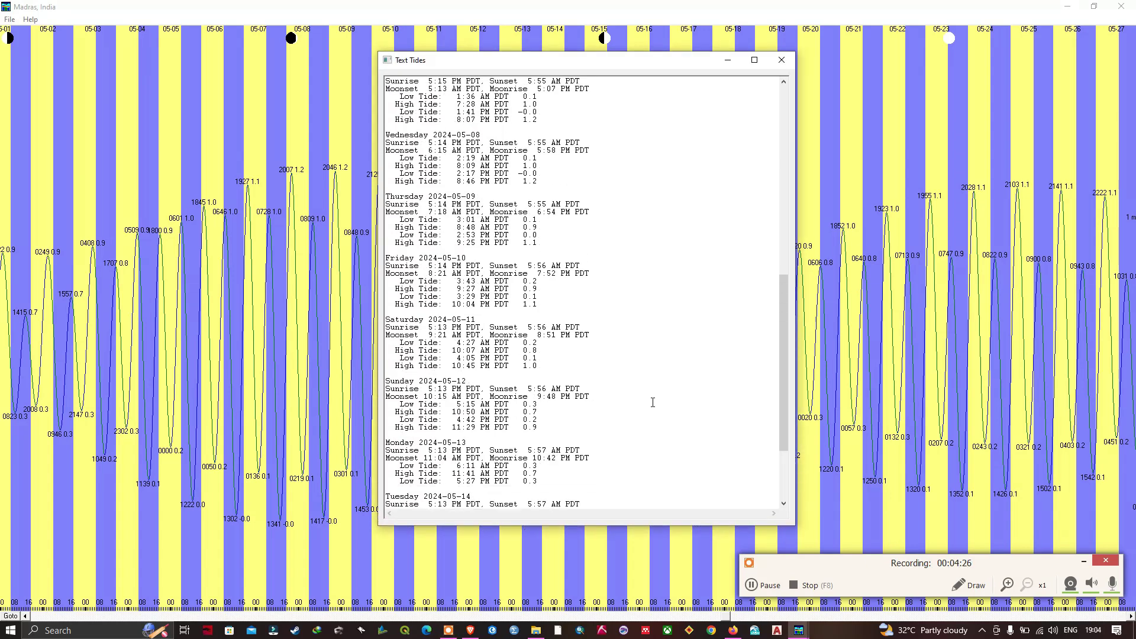
scroll(657, 399, up, 14)
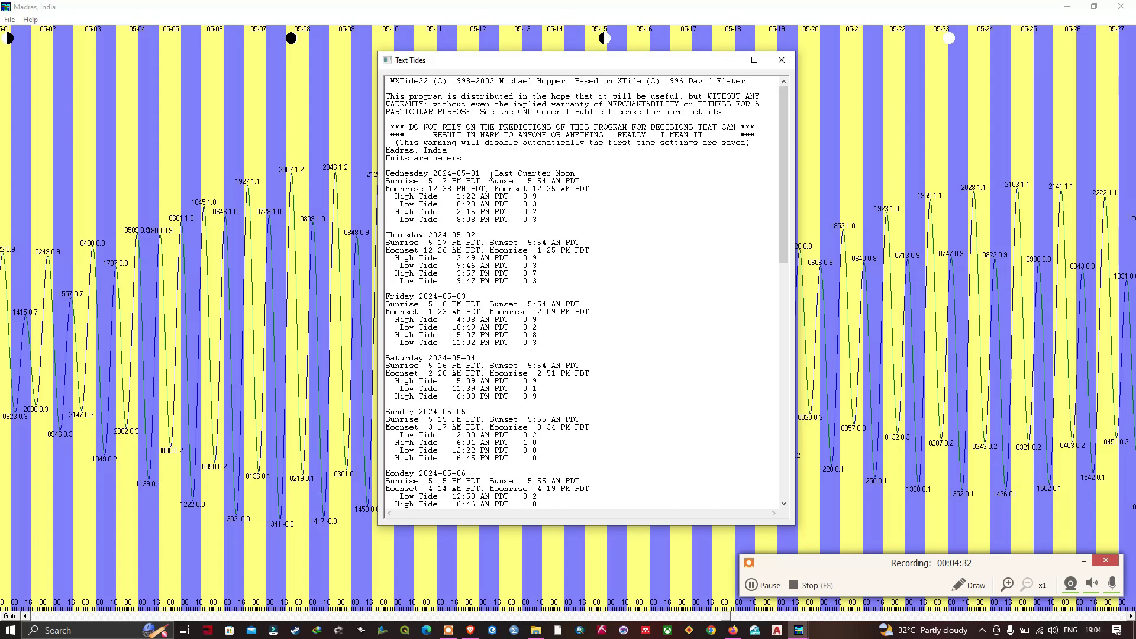
scroll(527, 275, down, 3)
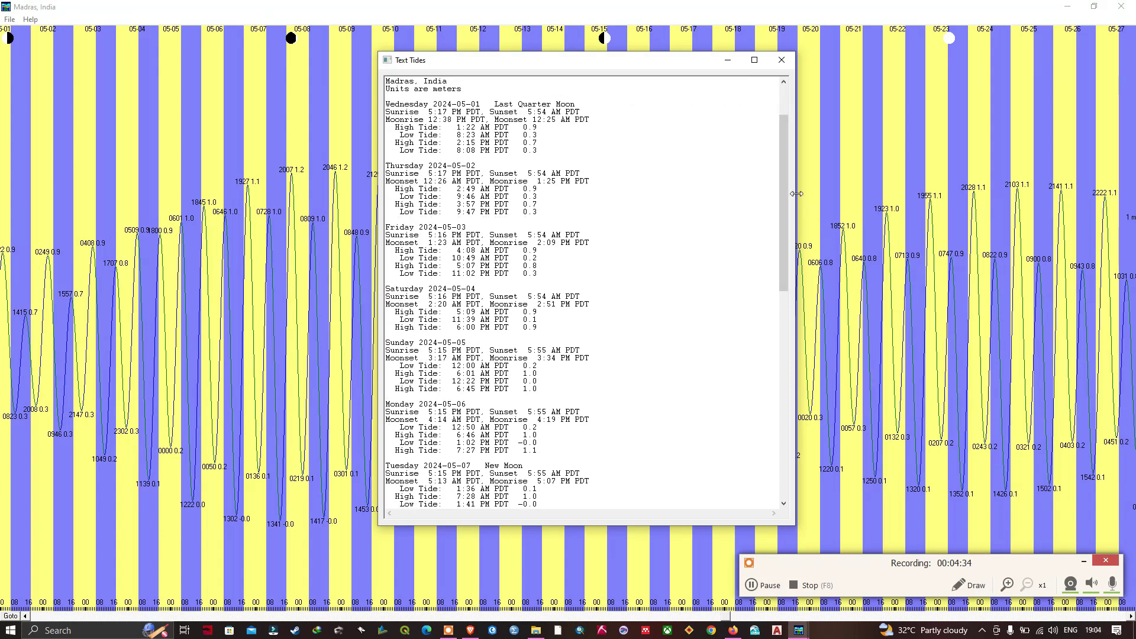
drag(784, 197, 738, 480)
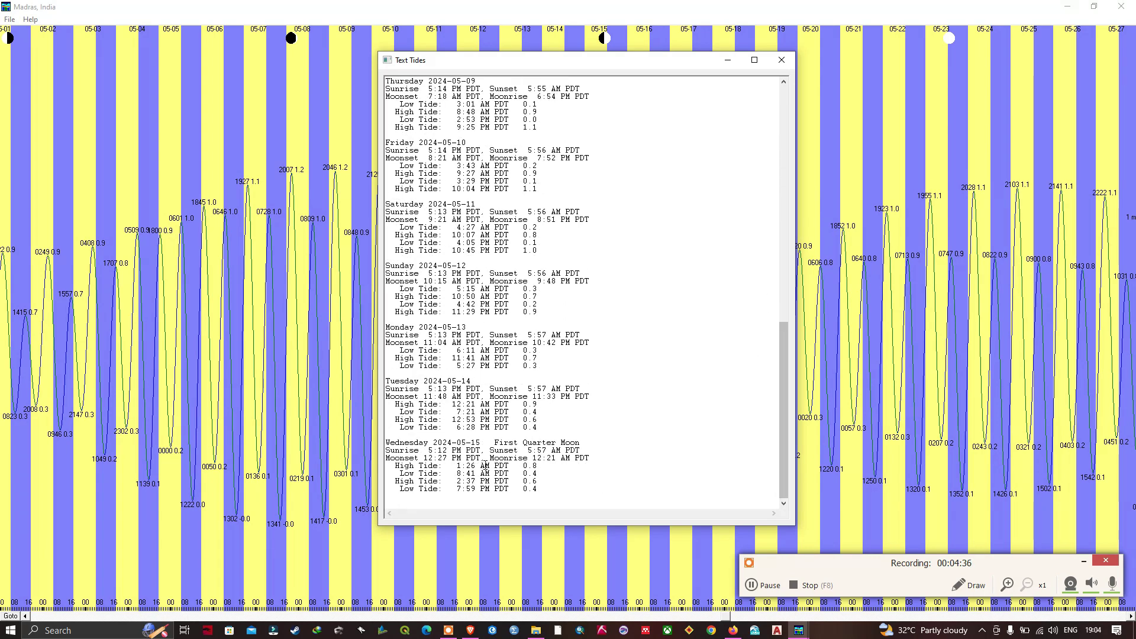
drag(794, 405, 792, 171)
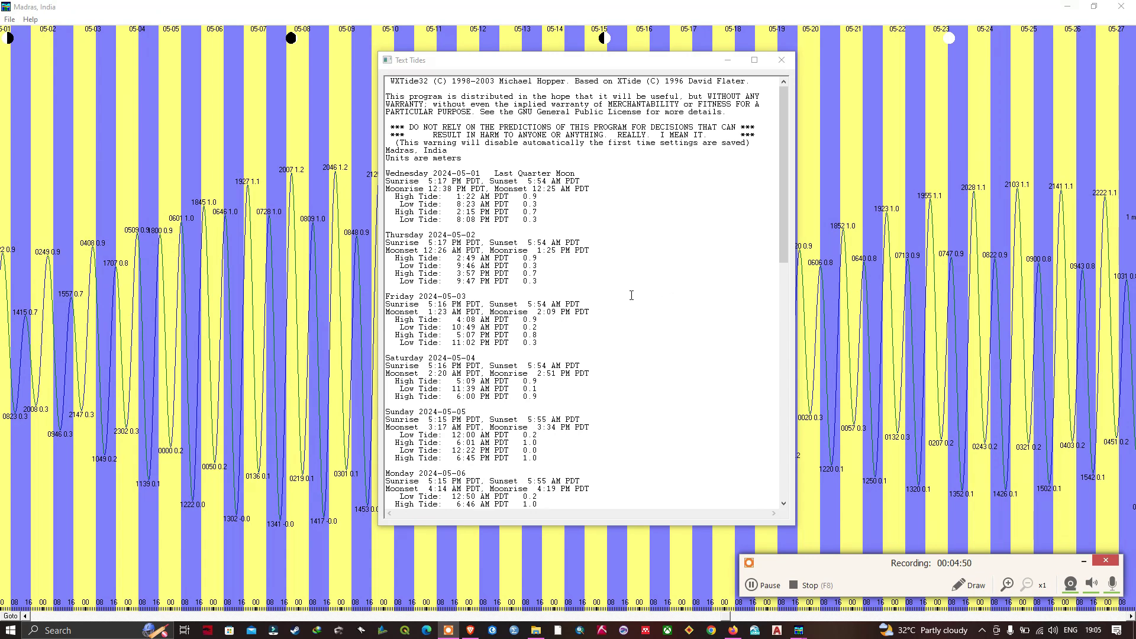
scroll(632, 296, down, 12)
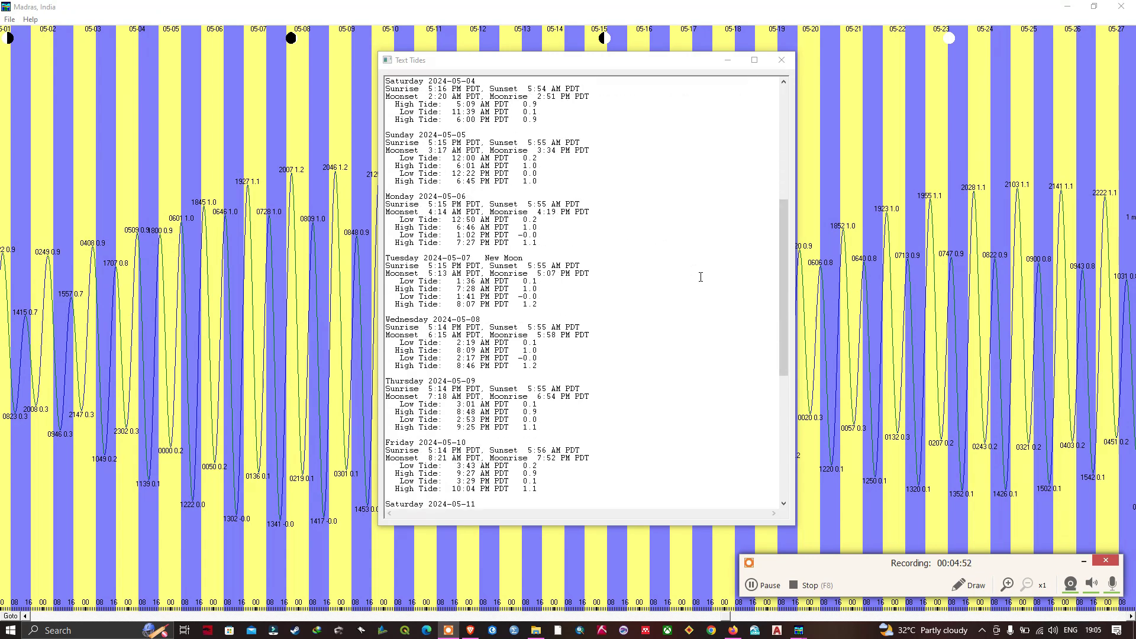